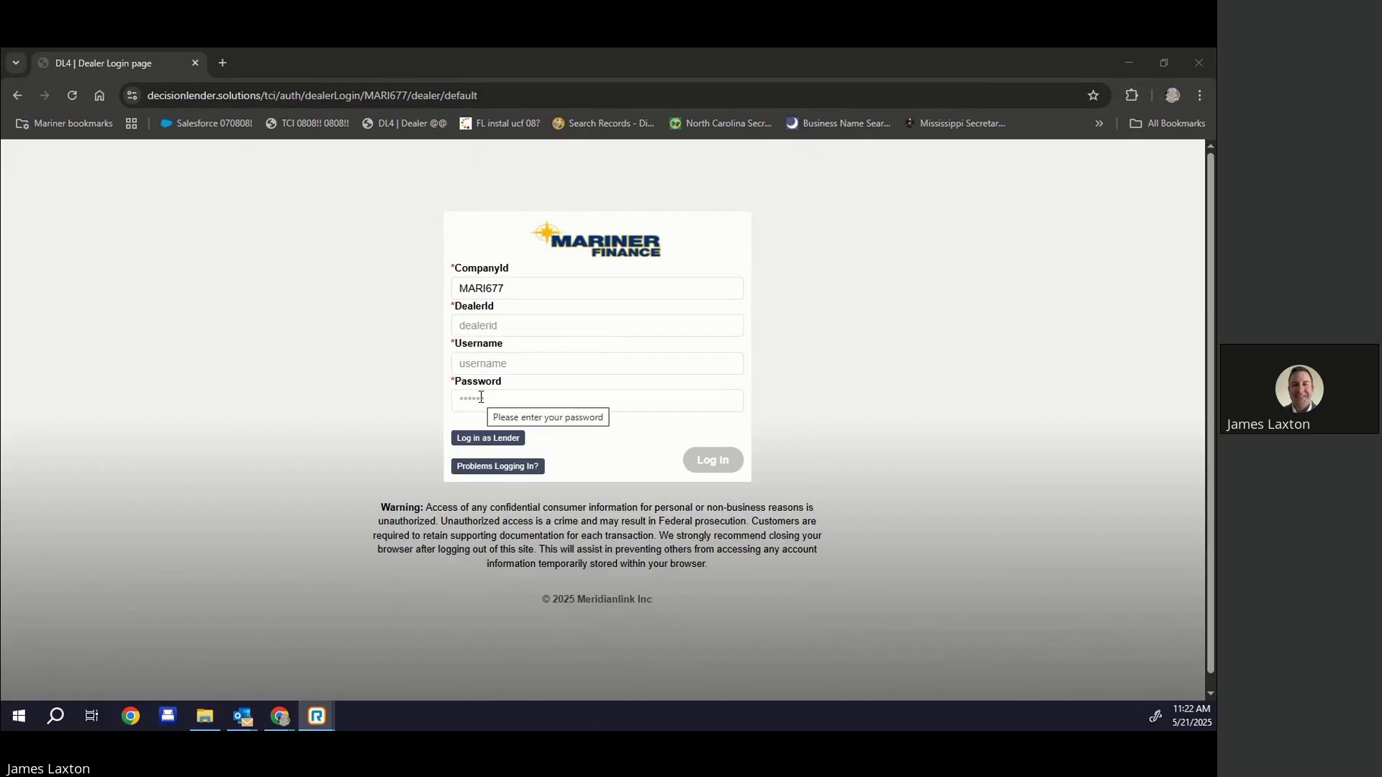
Sign in as the dealer admin with the saved dealer ID, username and password
left_click(488, 325)
left_click(555, 363)
left_click(537, 364)
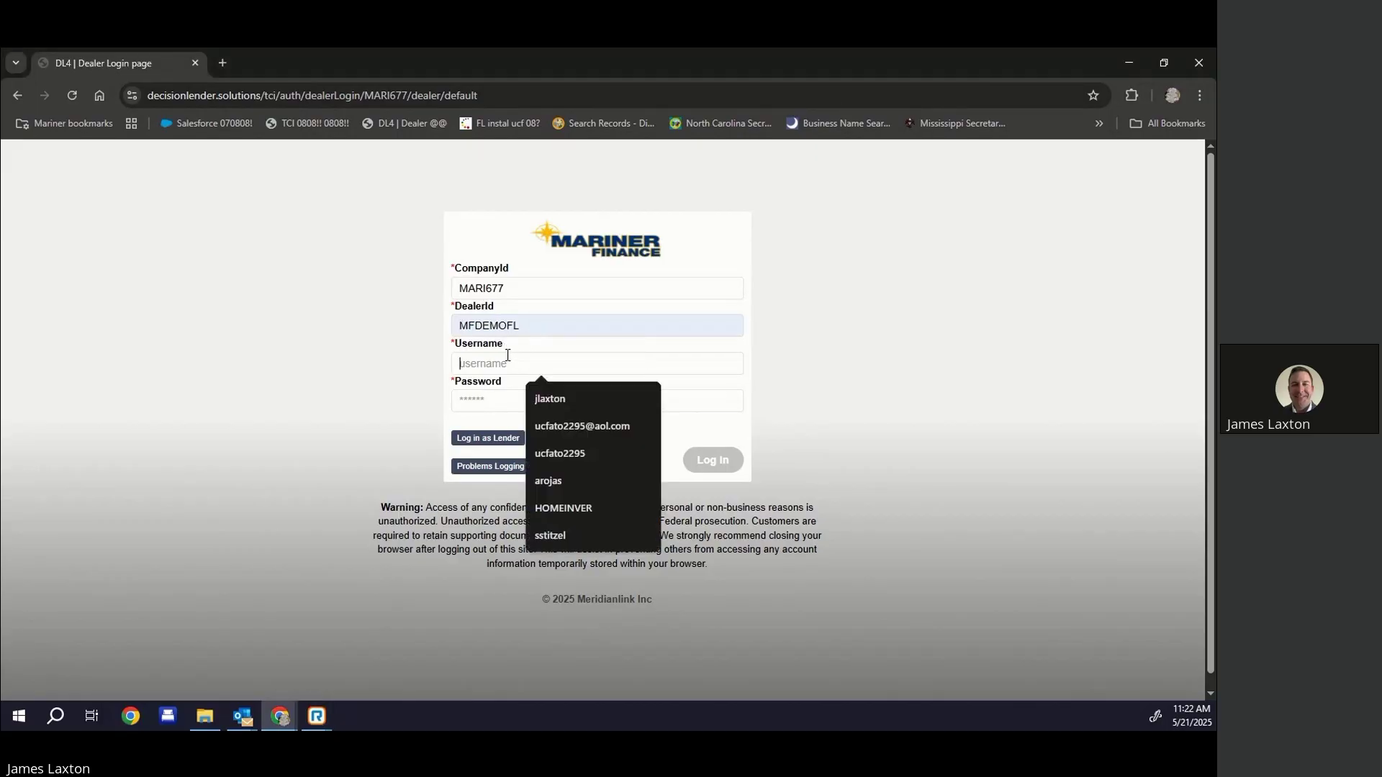
left_click(534, 392)
left_click(501, 400)
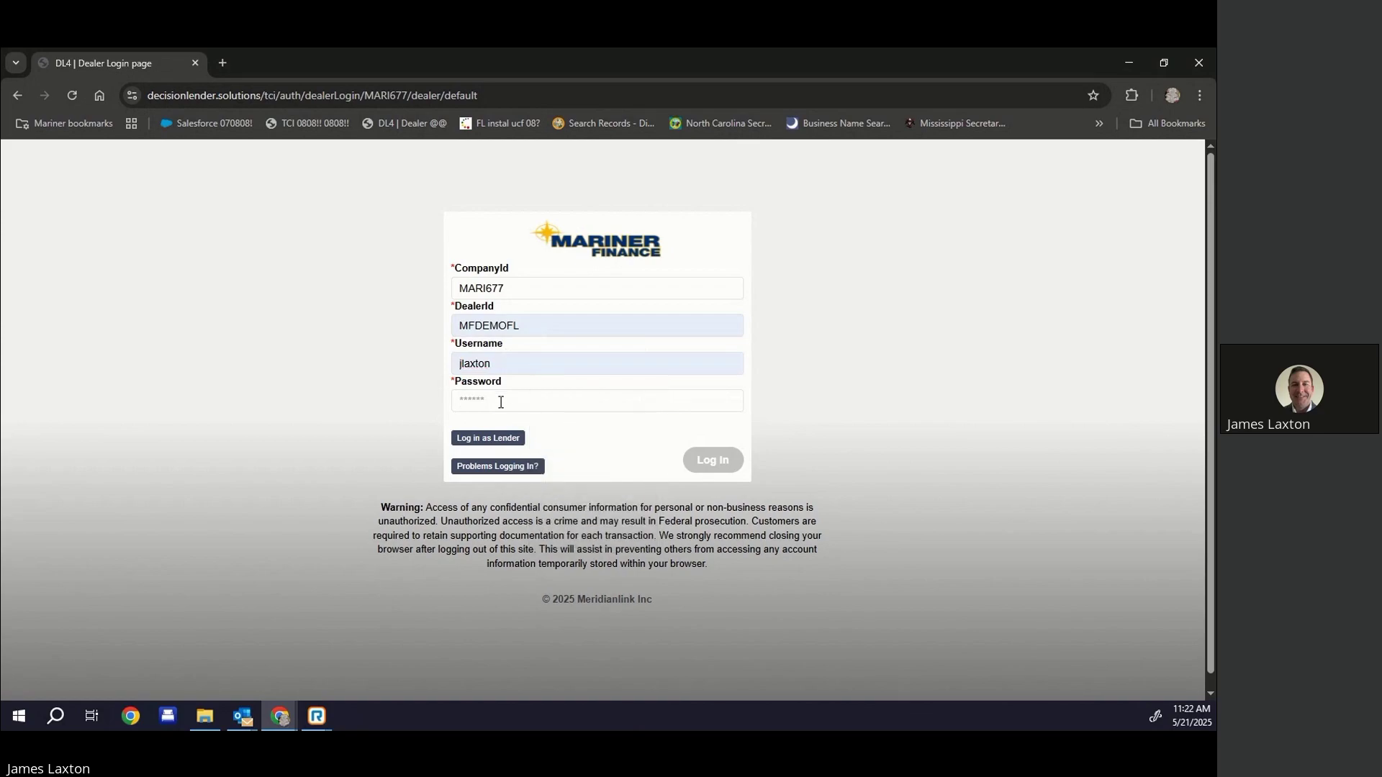
type("••••")
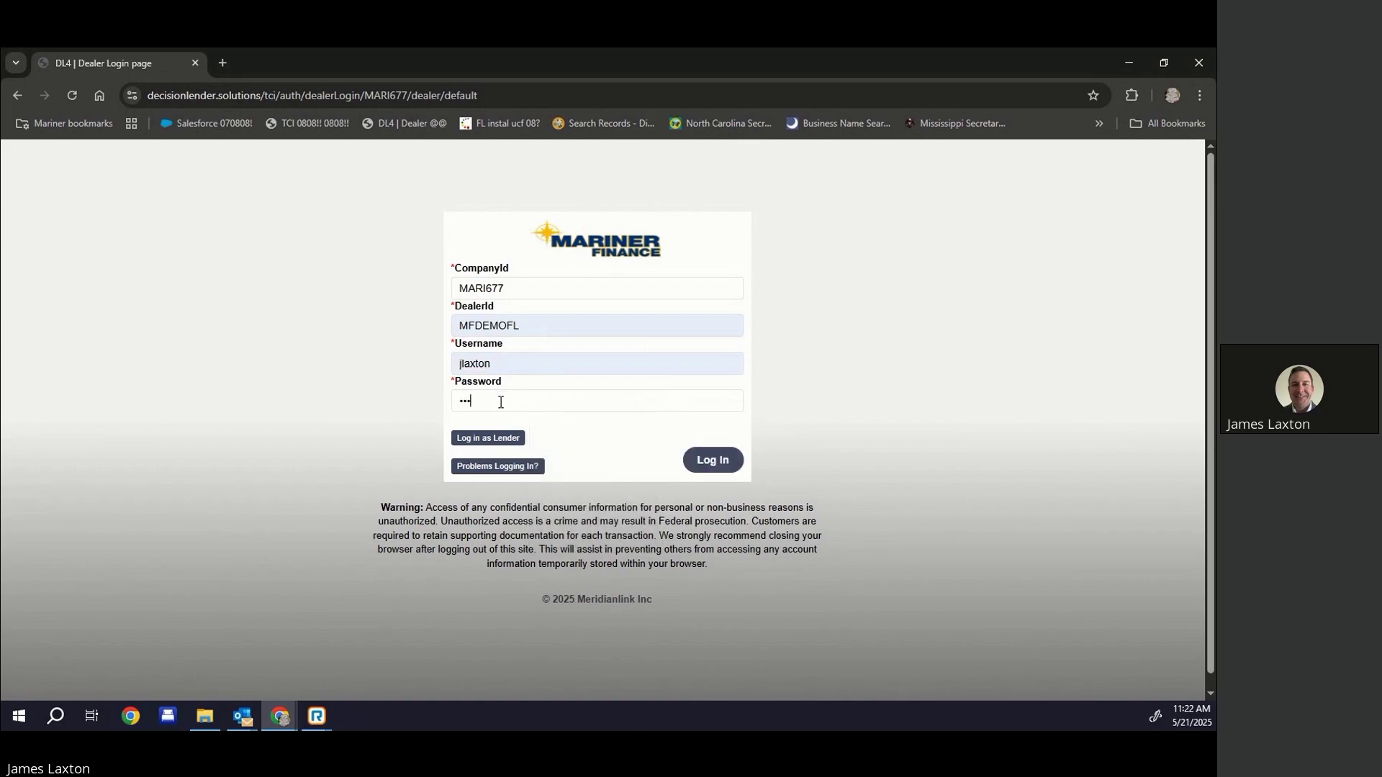
type("•••••••")
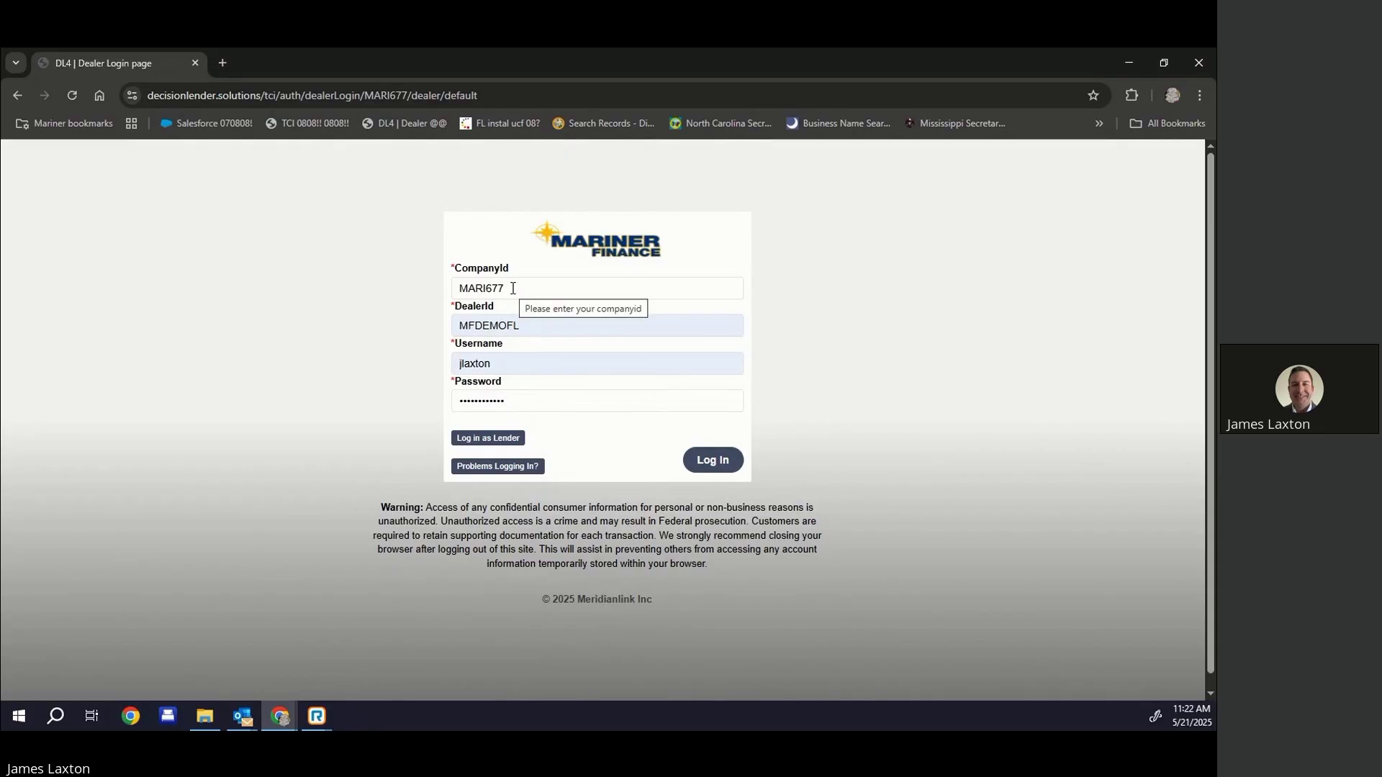
left_click(716, 466)
left_click(708, 467)
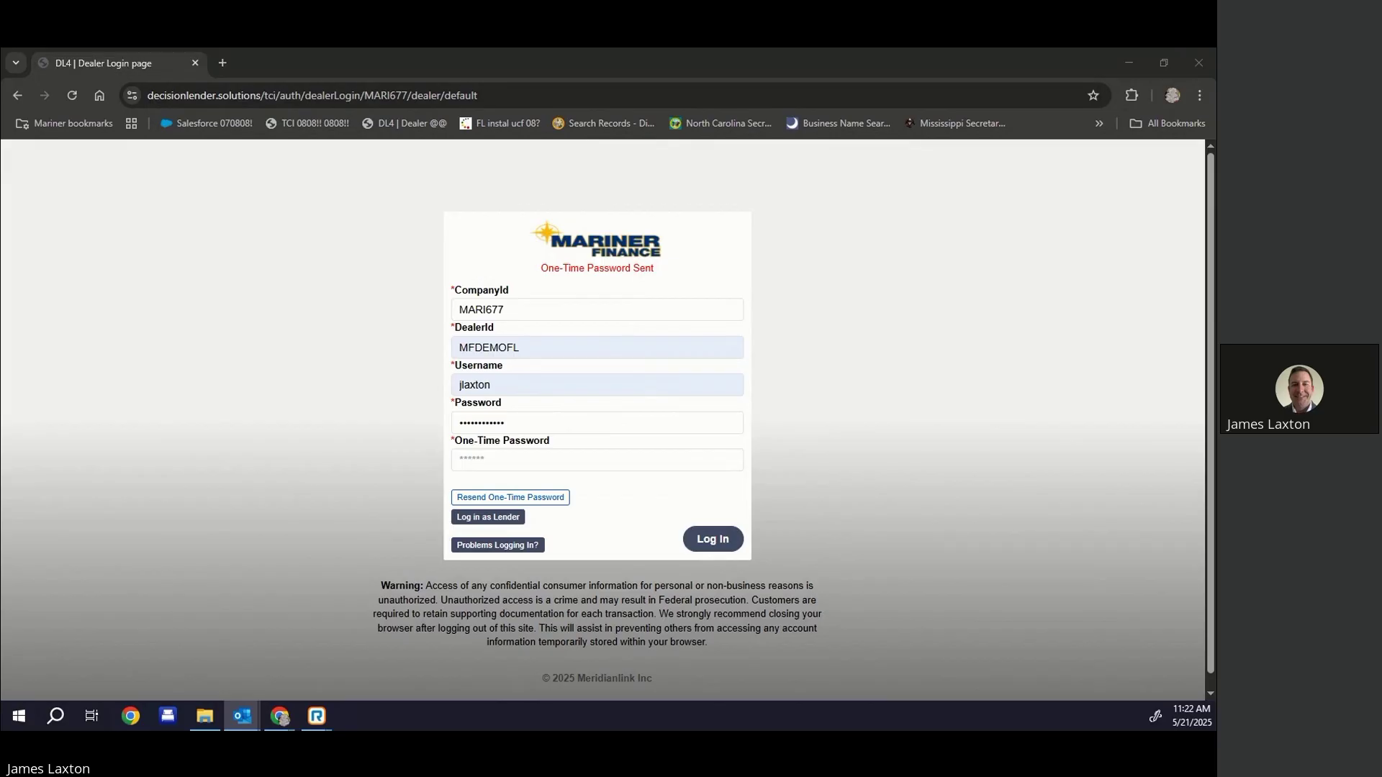
Paste the emailed one-time password and submit it to finish logging in
left_click(493, 458)
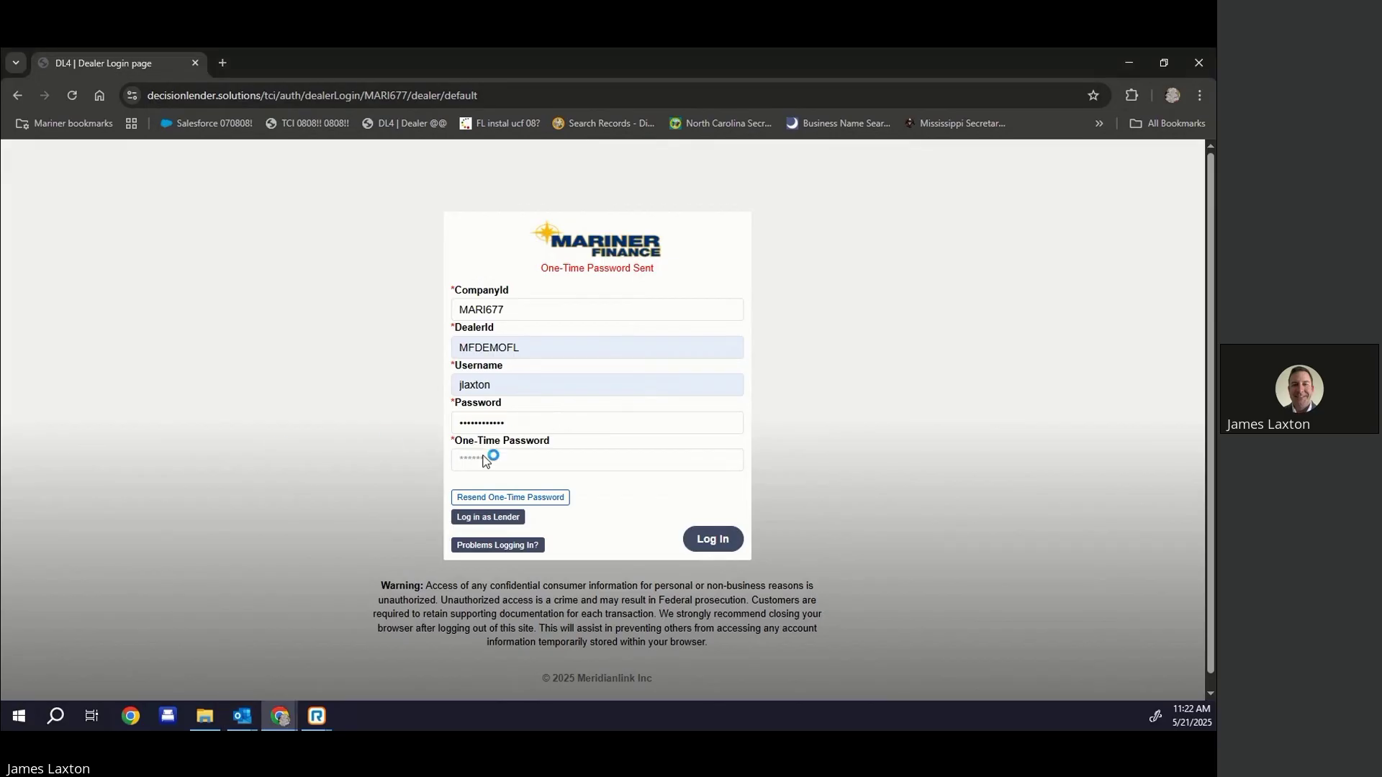
right_click(493, 459)
left_click(517, 283)
key("Return")
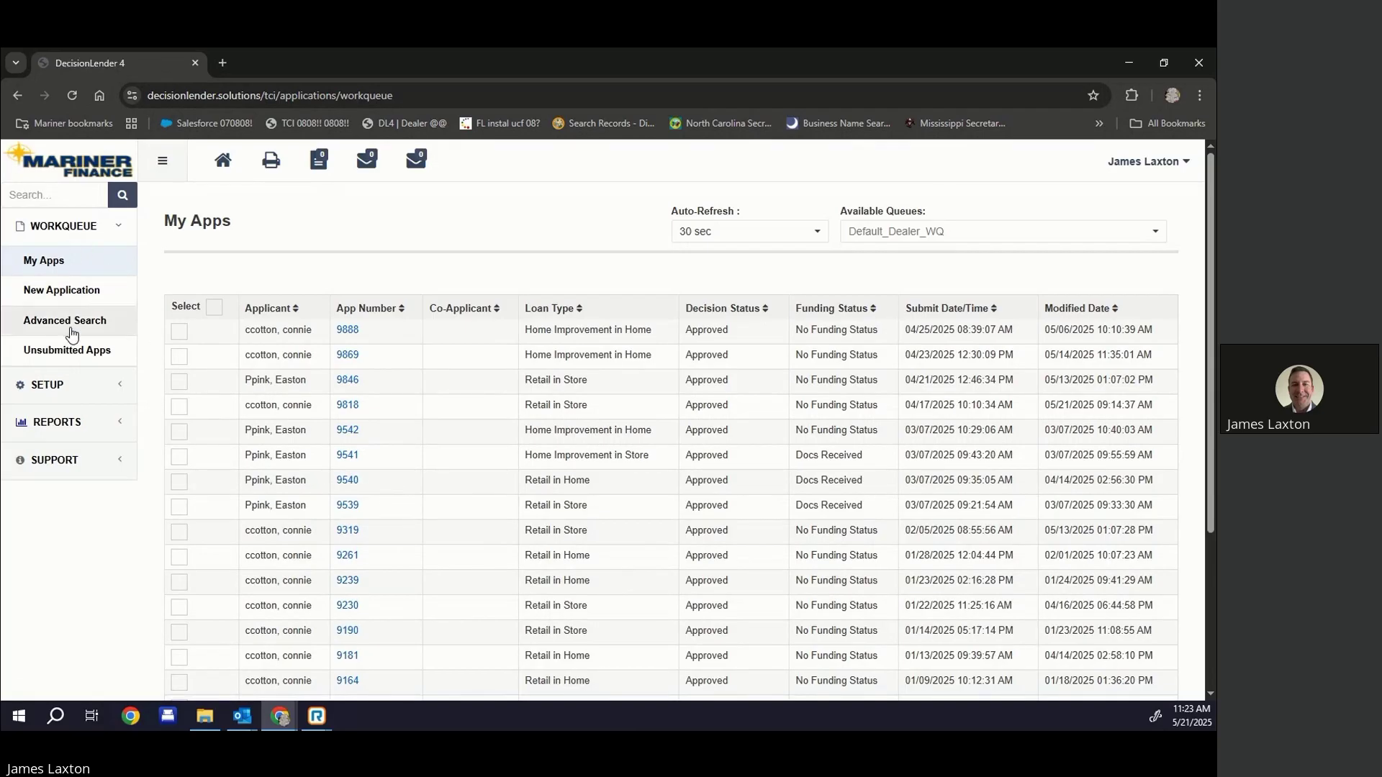
Go to Setup > Dealer > Dealers and open the MARINER DEMO FL dealer's user list
left_click(57, 392)
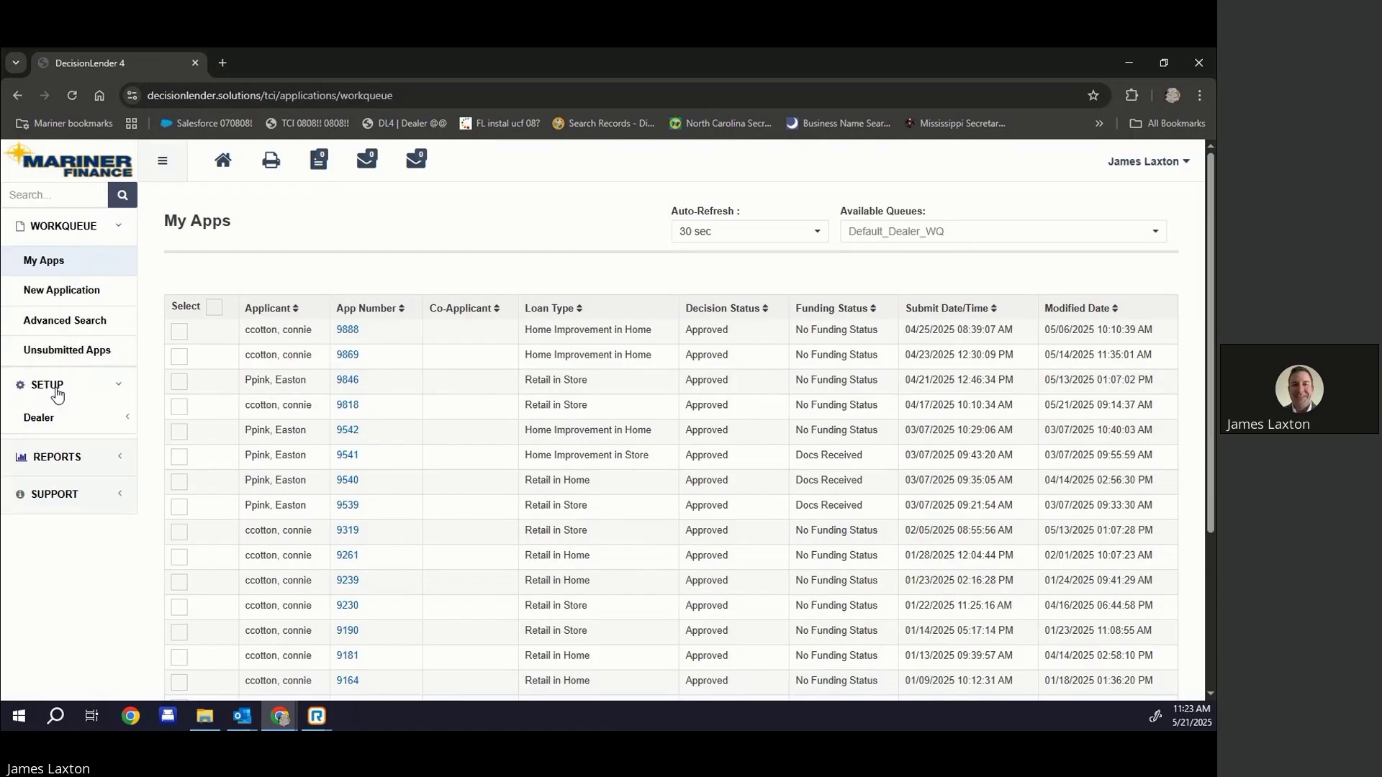
left_click(48, 425)
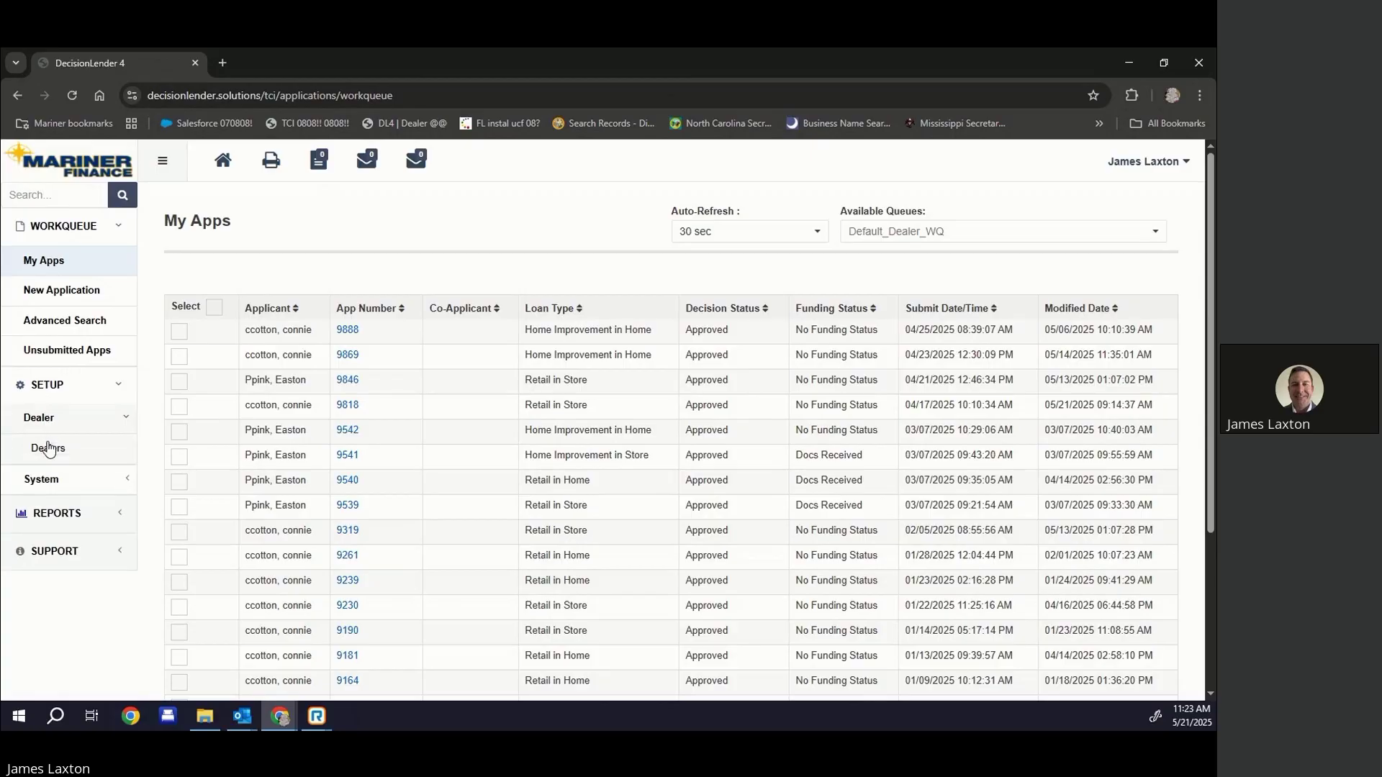
left_click(49, 449)
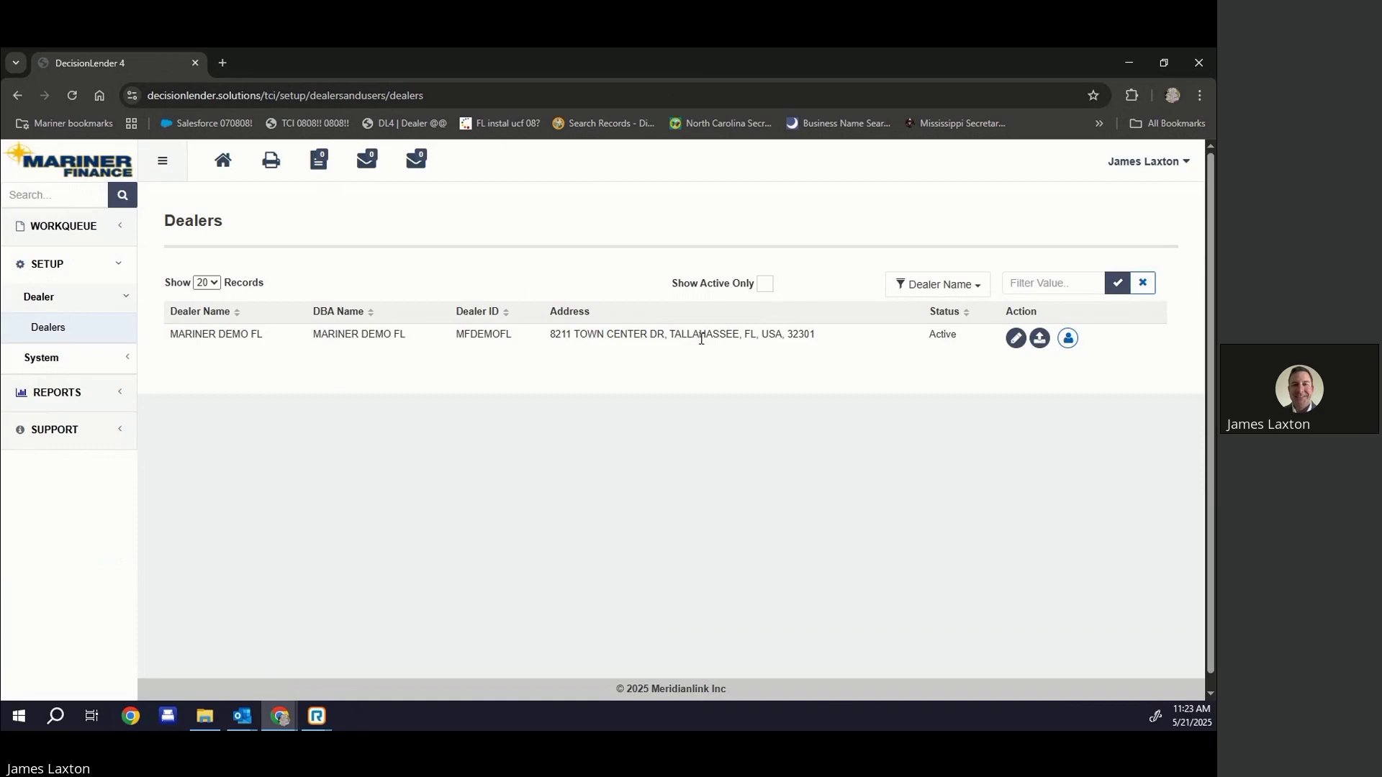
left_click(1068, 338)
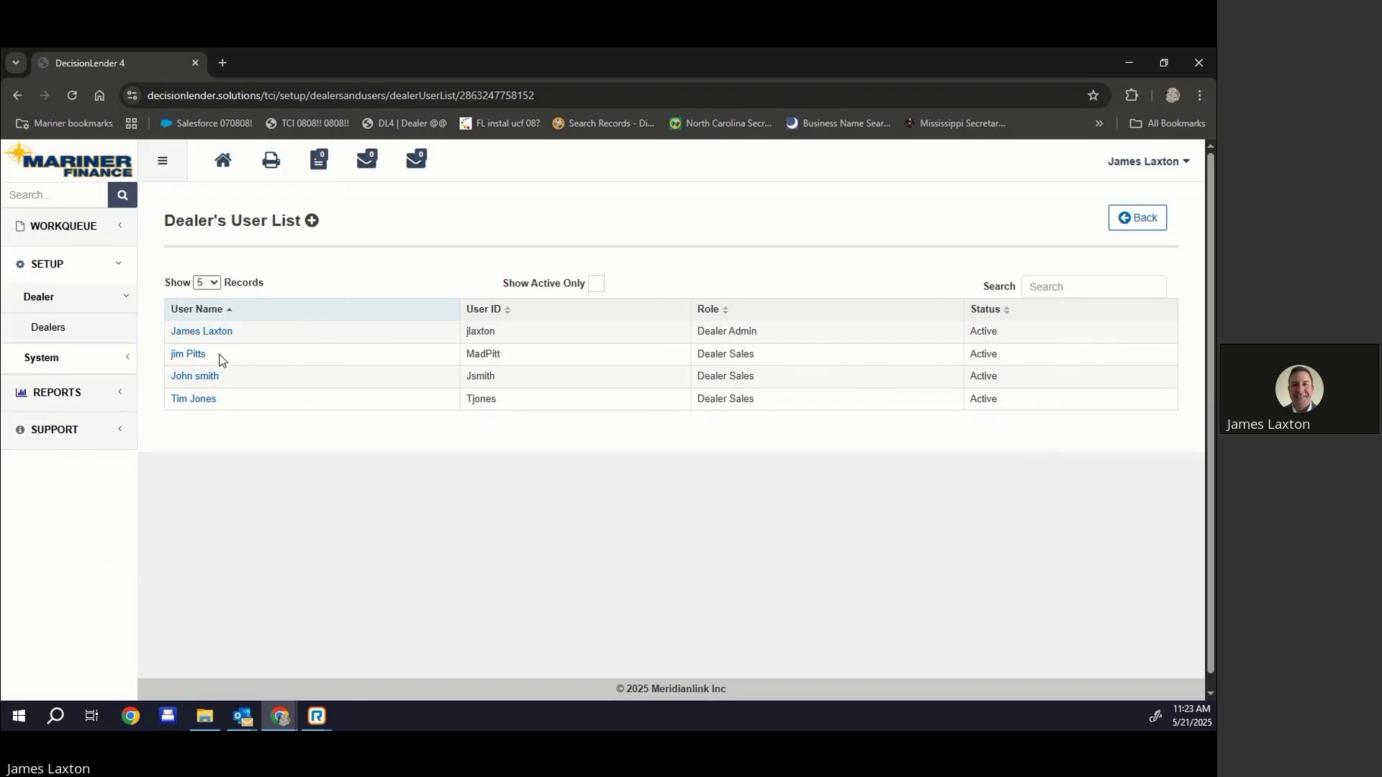
Check an existing sales user's profile, then go back and create a new user for MARINER DEMO FL
left_click(191, 400)
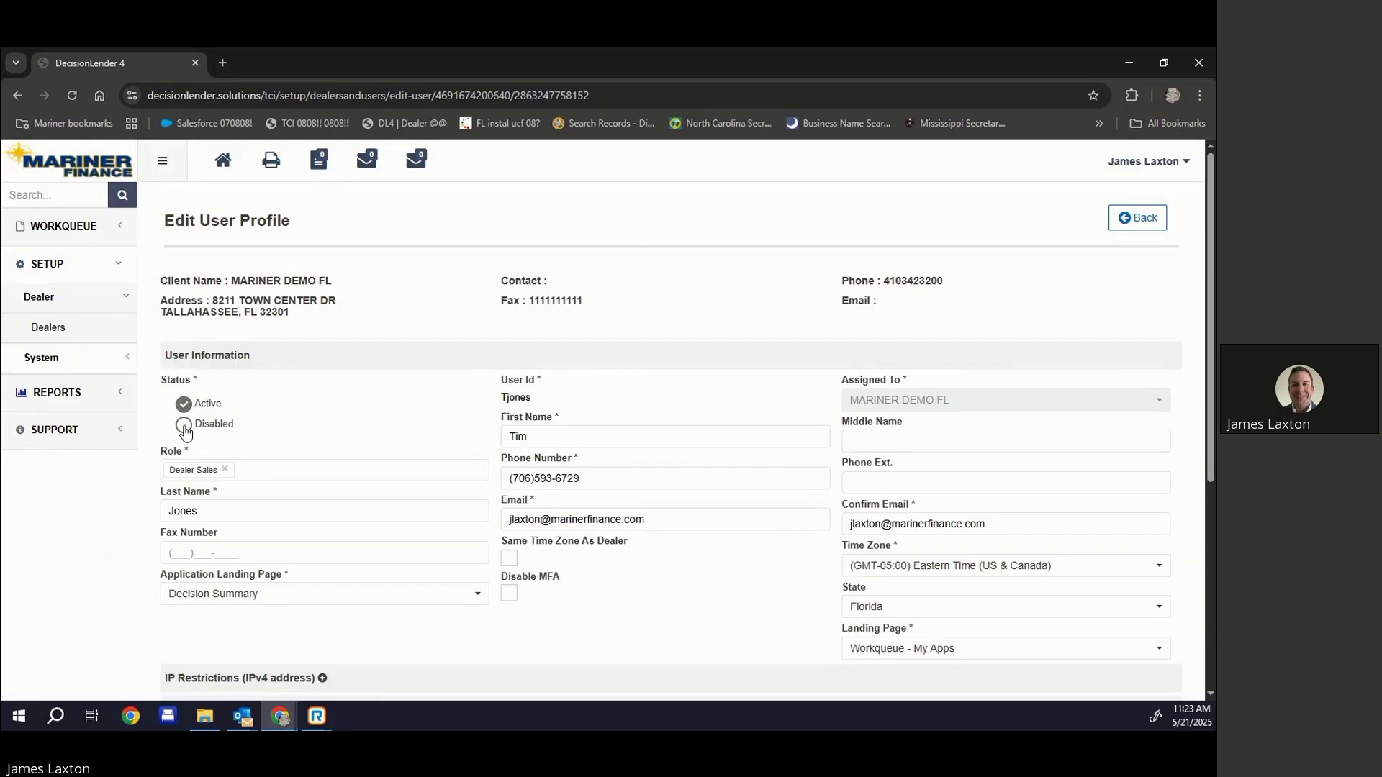
left_click(17, 96)
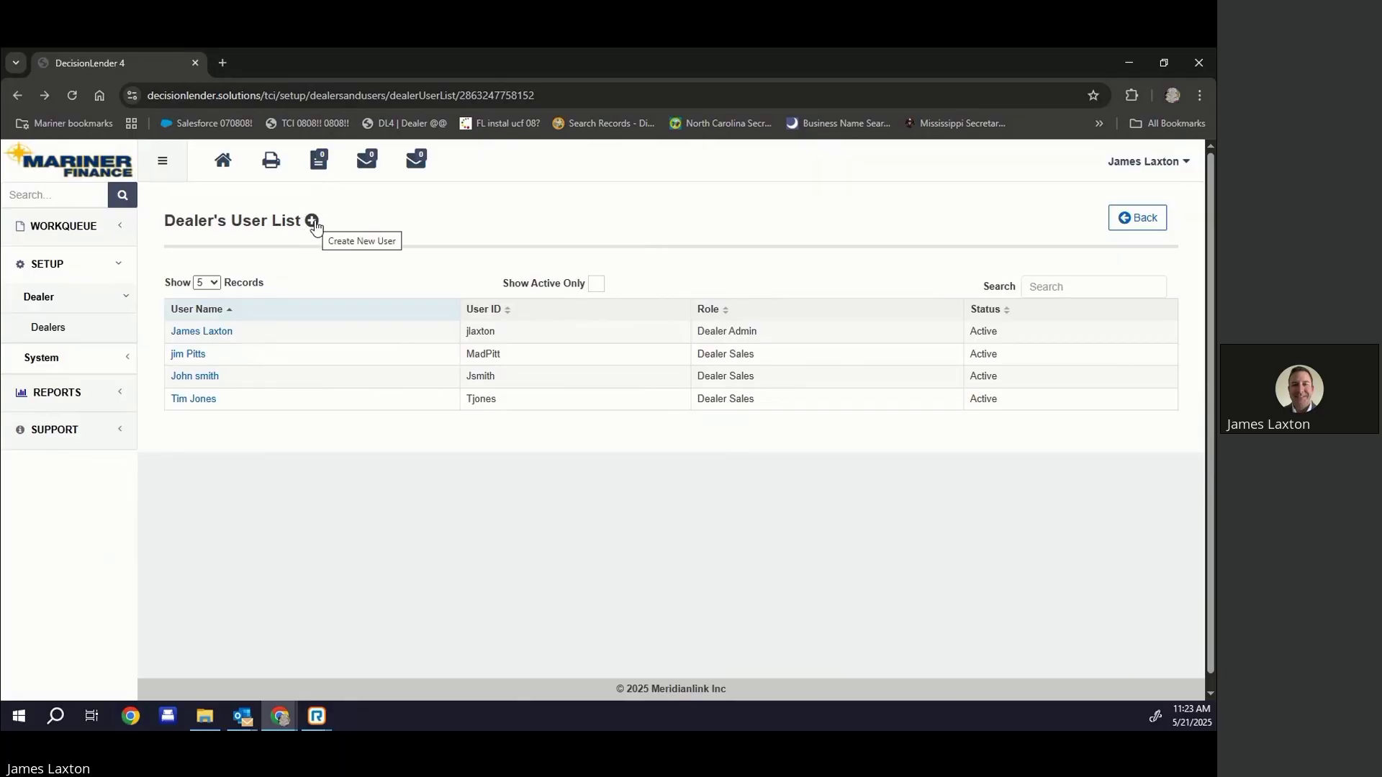
left_click(313, 222)
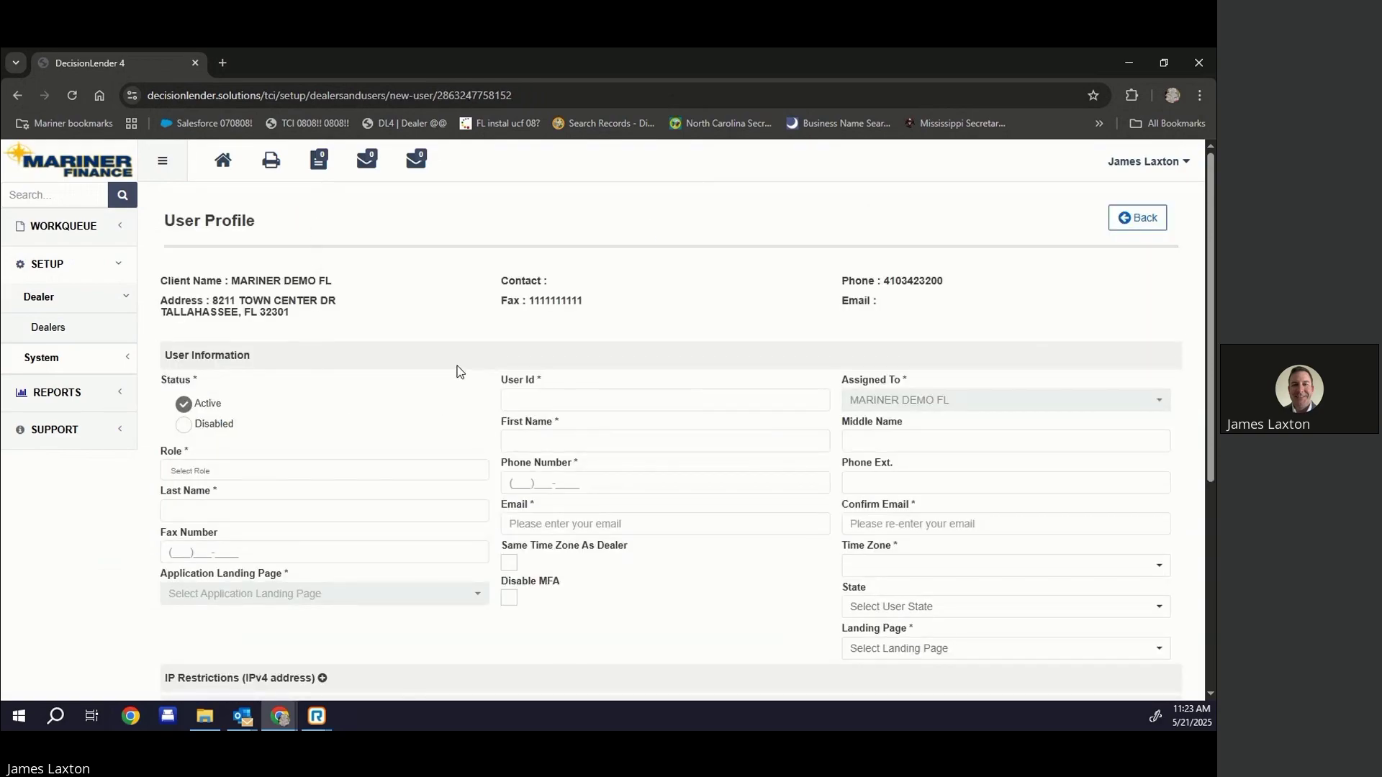
Set the new user's role to Dealer Sales, replacing the mistakenly chosen Dealer Admin
left_click(201, 471)
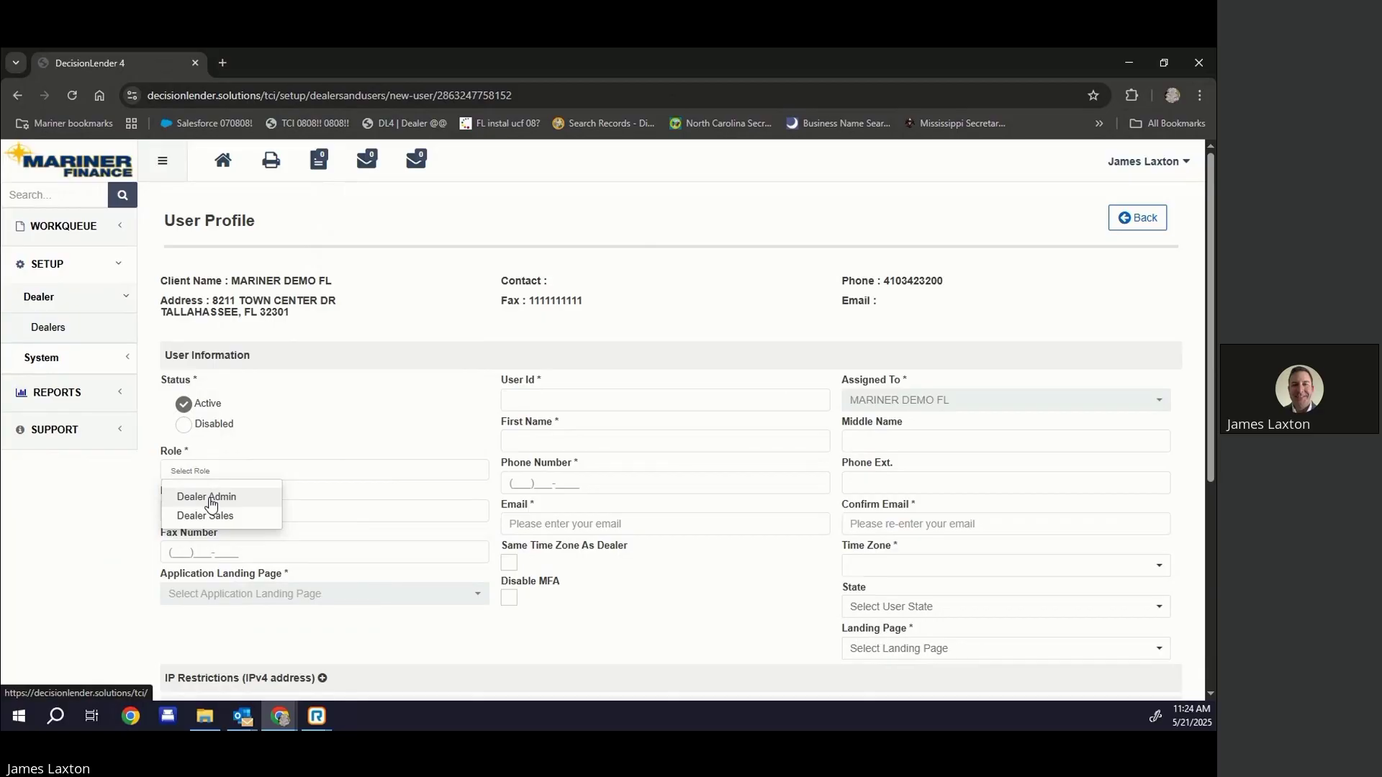
left_click(210, 498)
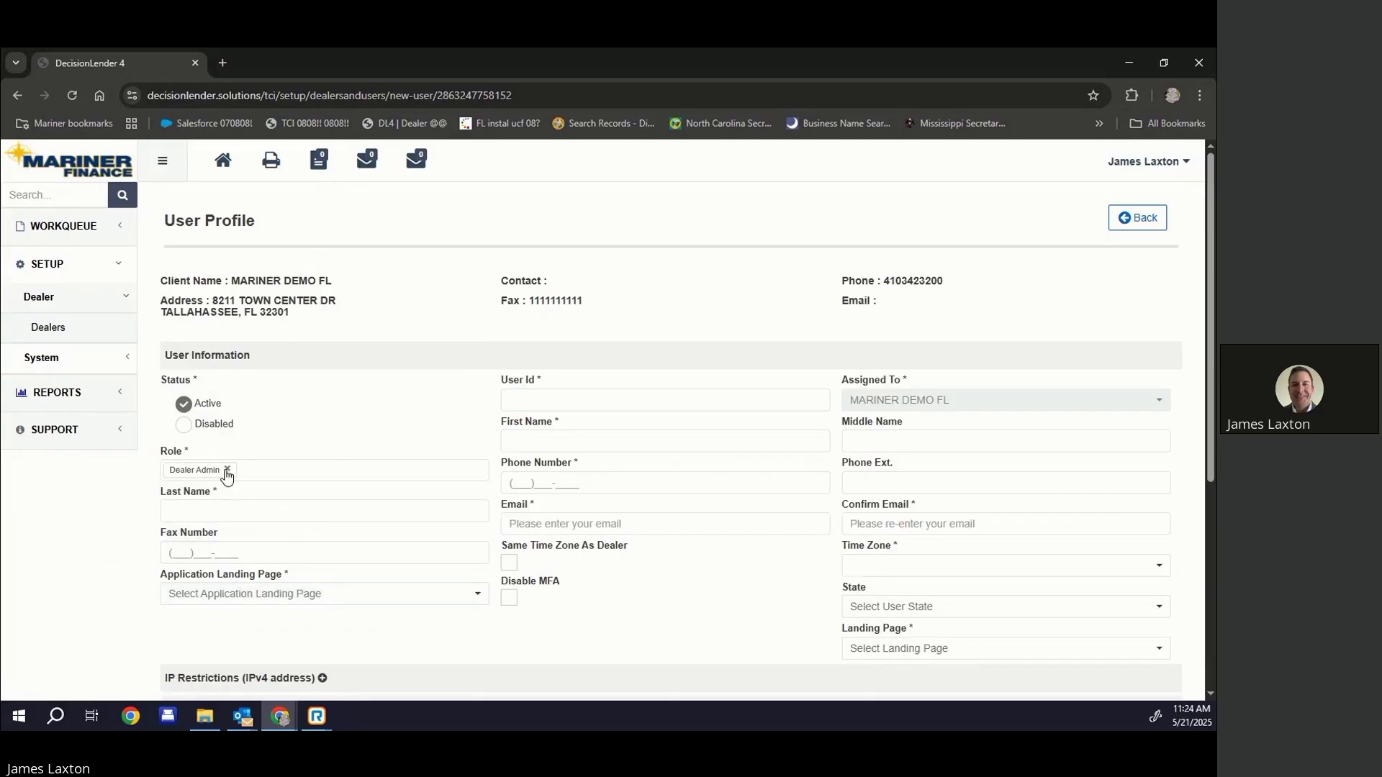
left_click(227, 471)
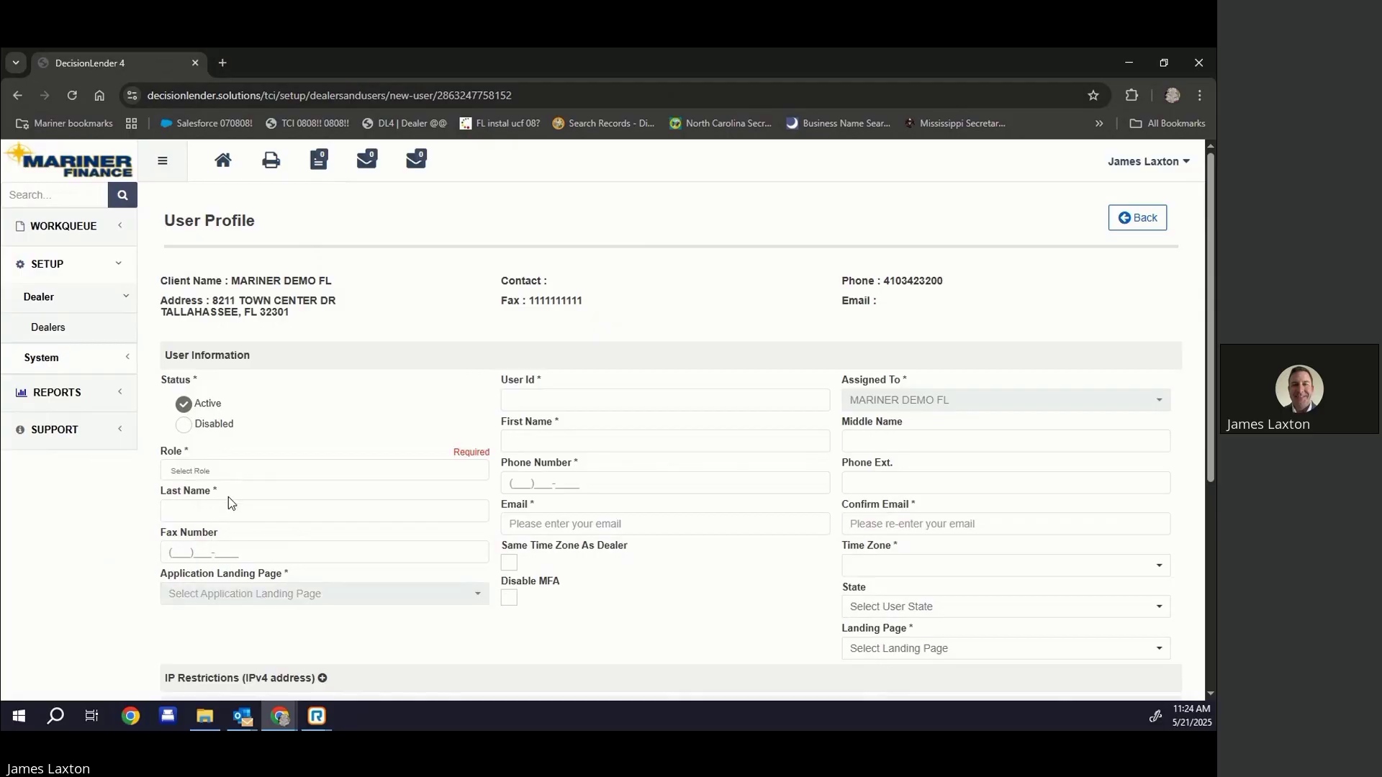
left_click(218, 470)
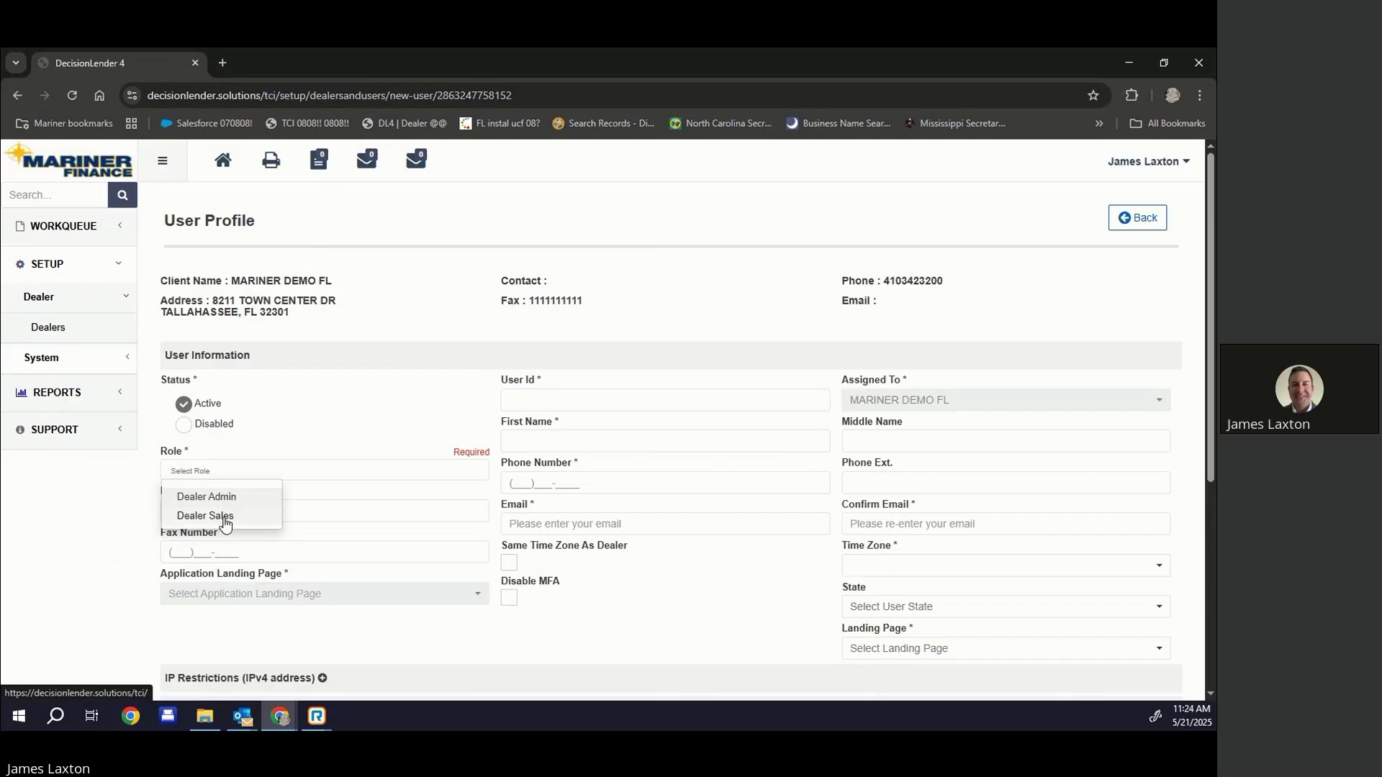
left_click(225, 520)
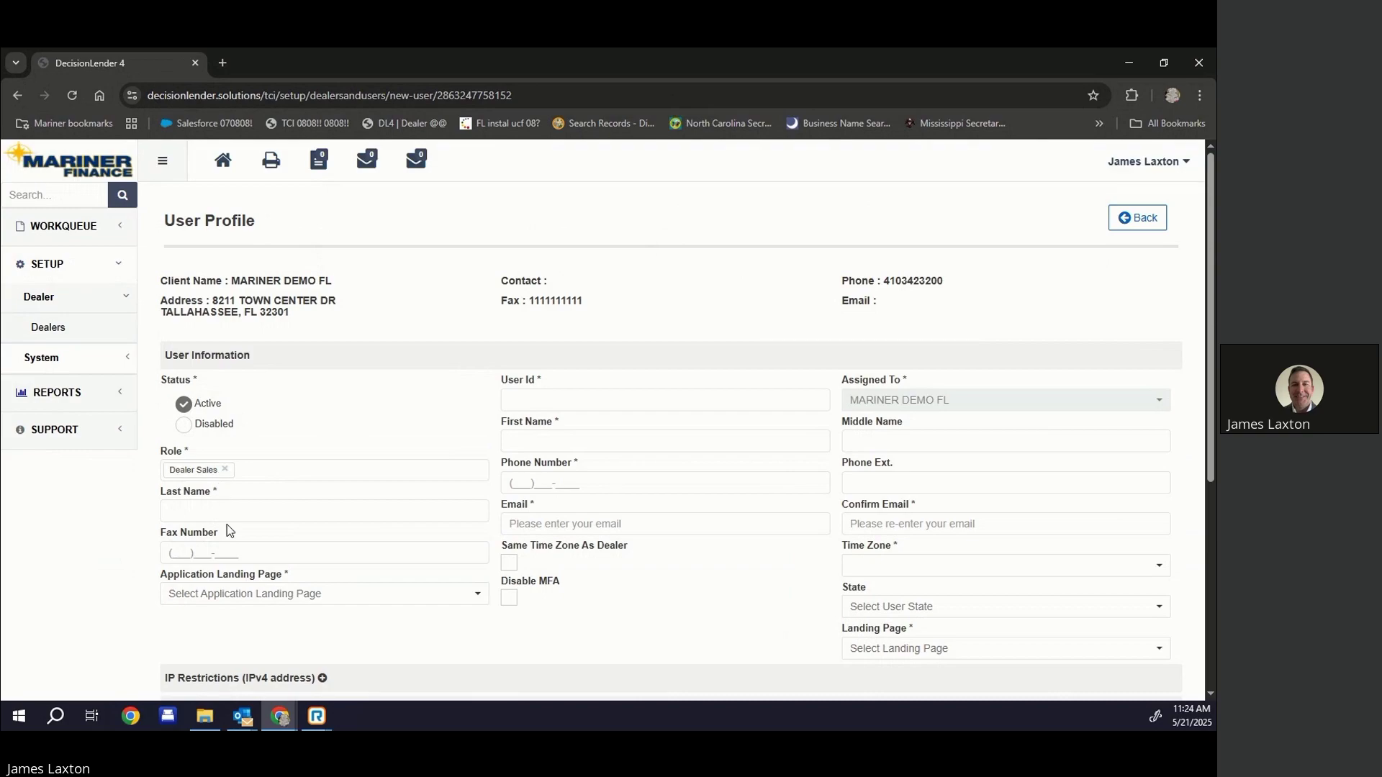
left_click(212, 512)
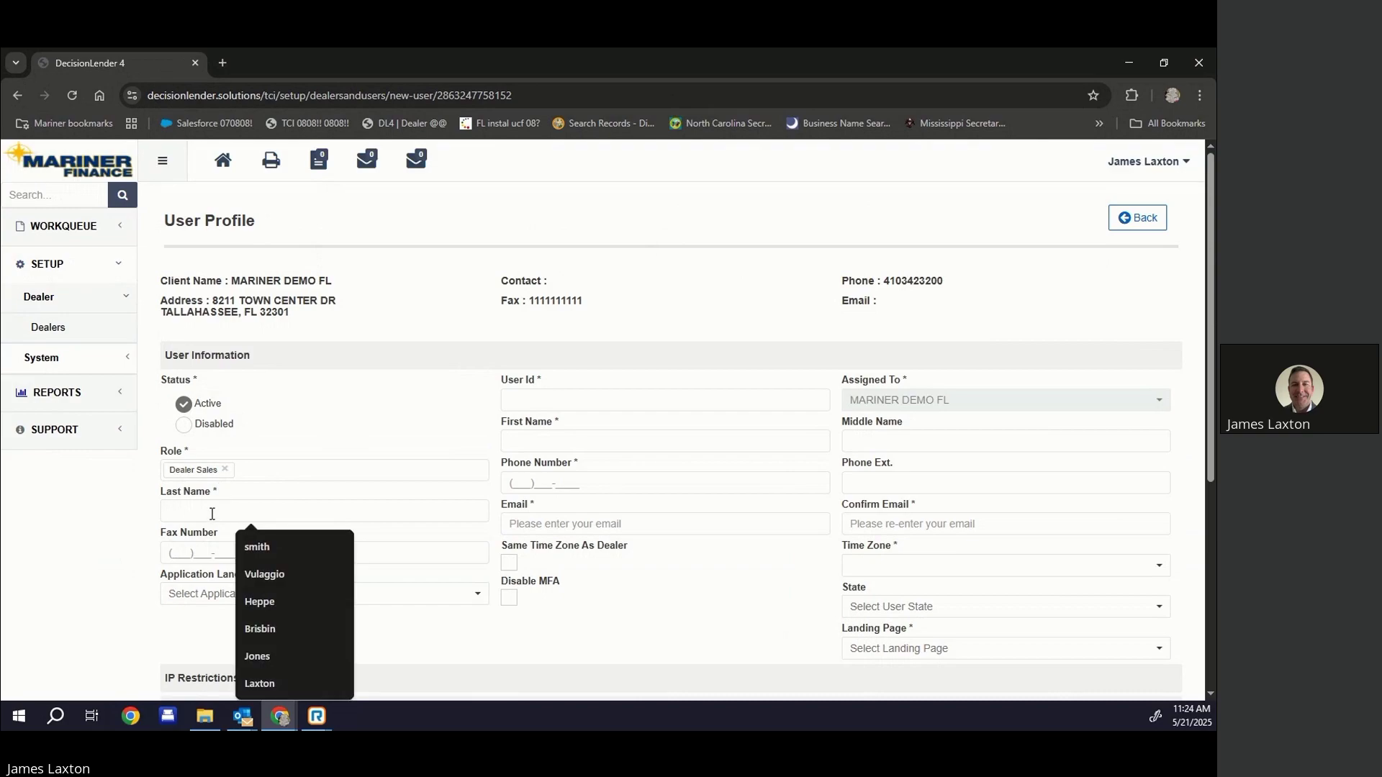
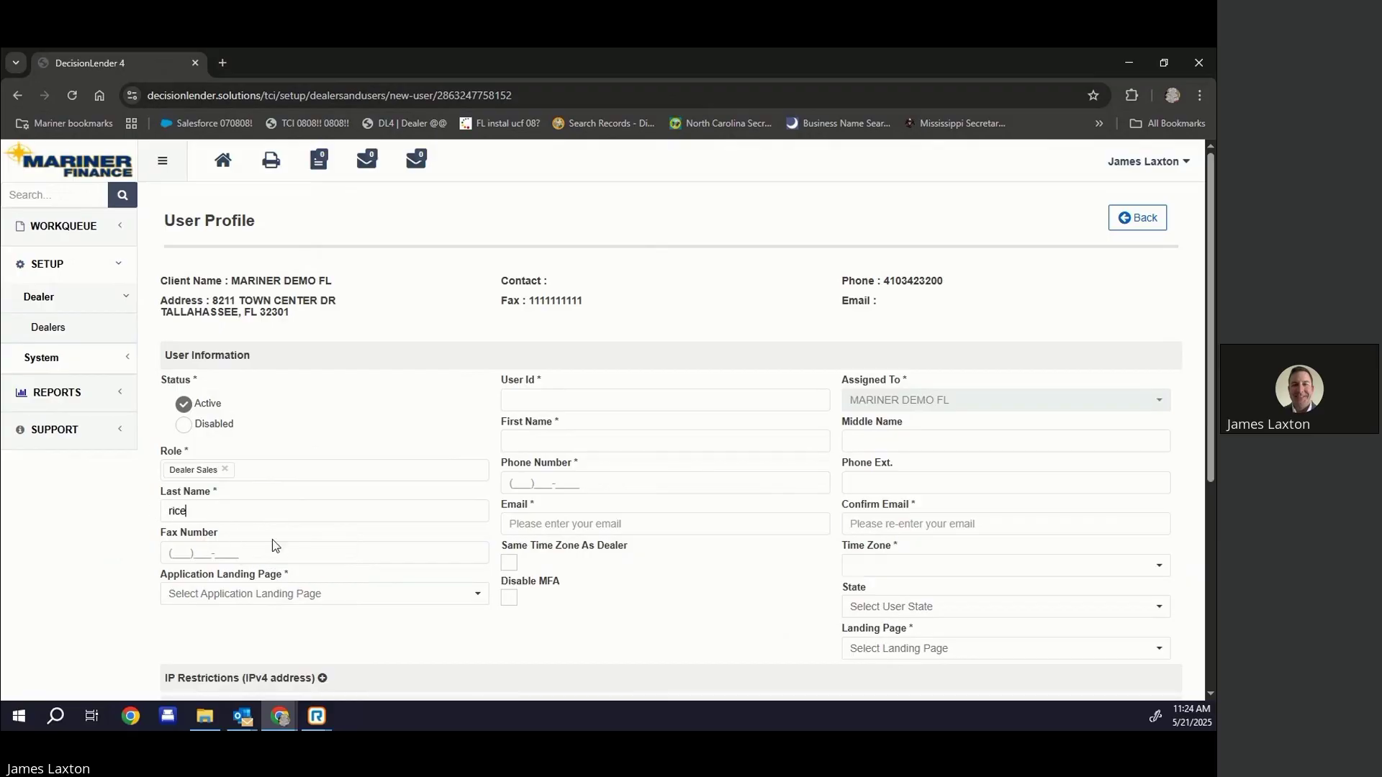
Enter the new user's last name, first name, user ID and phone number
left_click(564, 401)
left_click(563, 442)
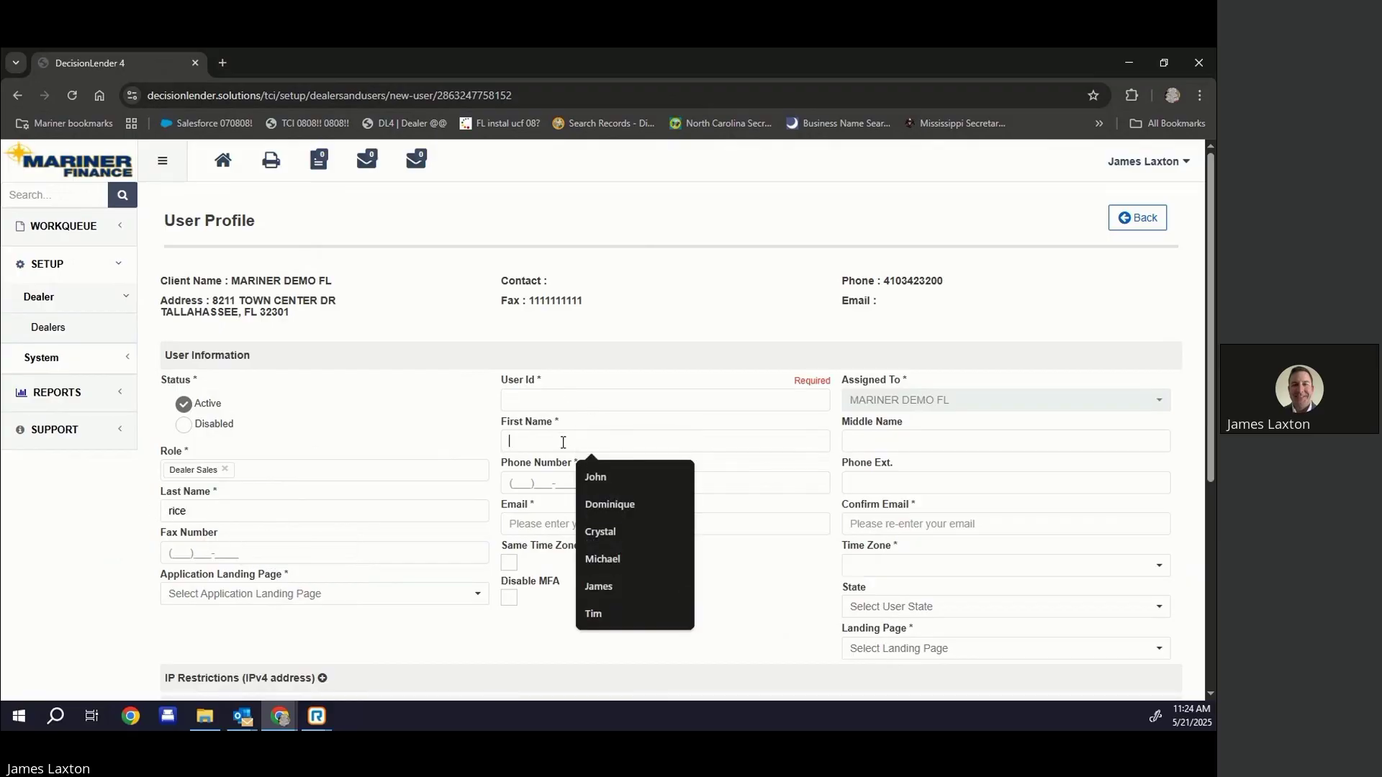
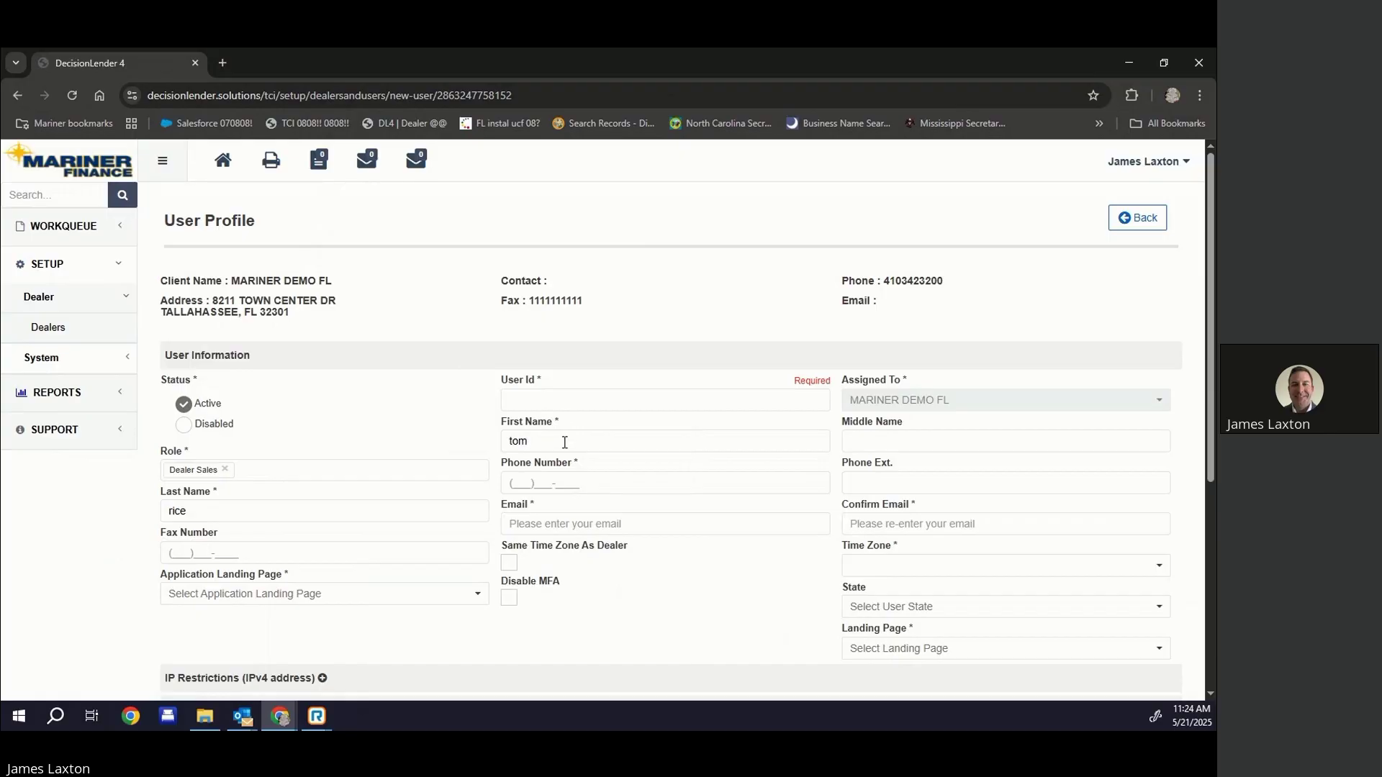
left_click(528, 396)
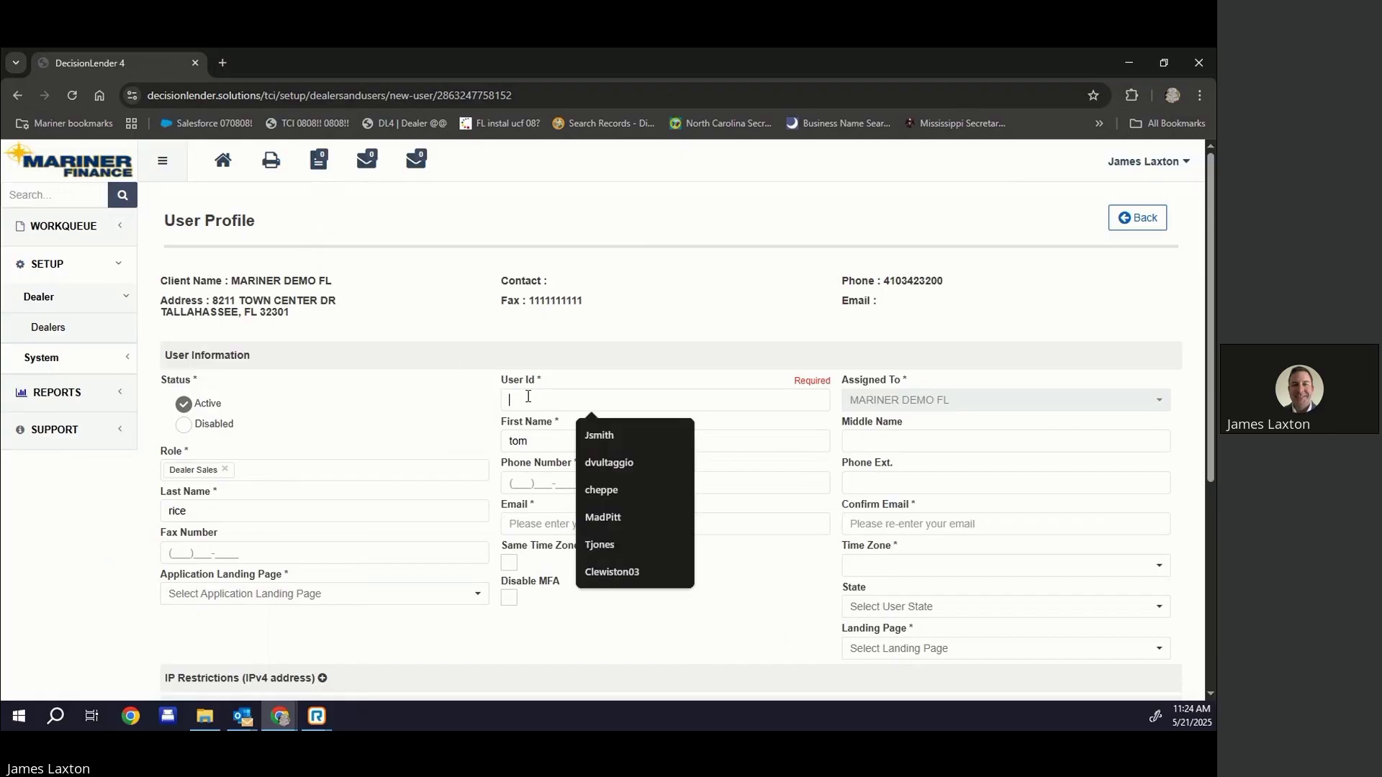
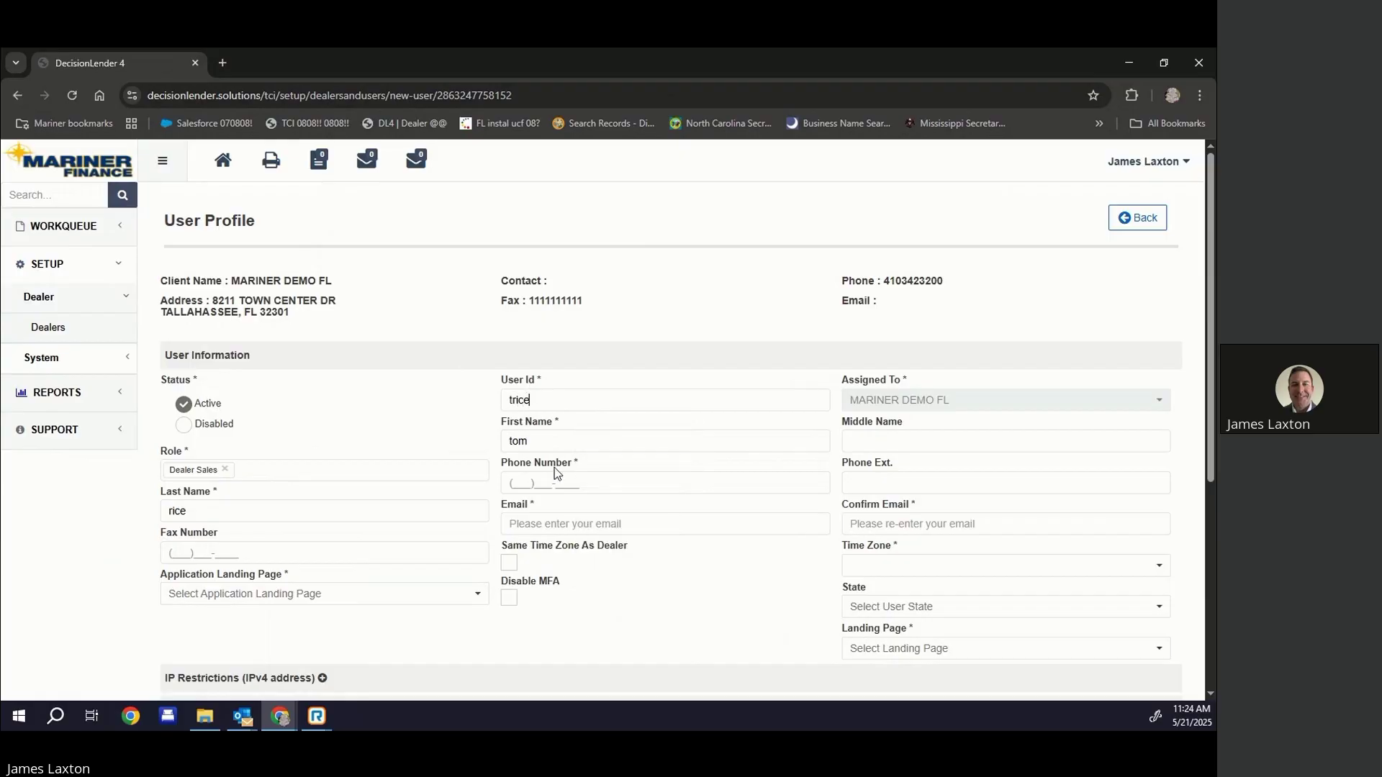
left_click(528, 481)
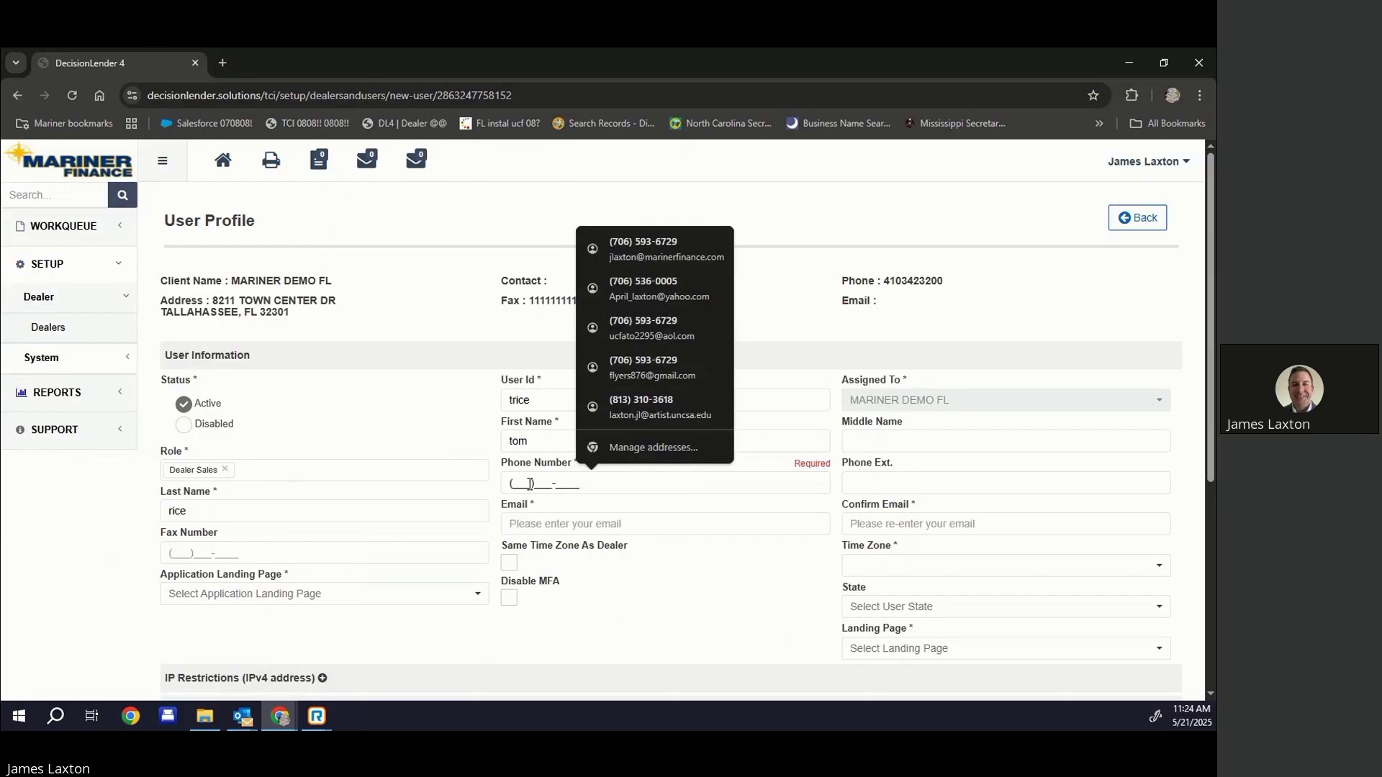
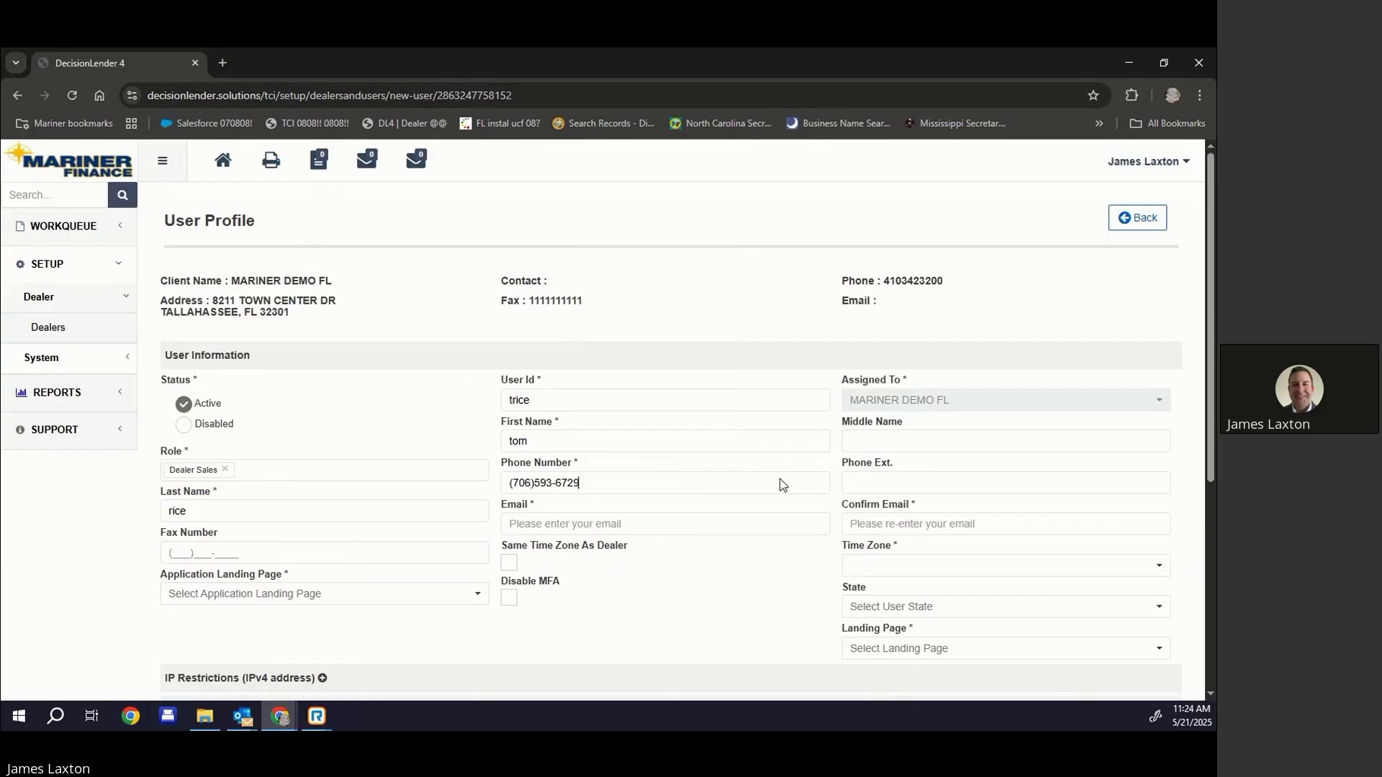
Fill Email and Confirm Email with the same saved autofill address
left_click(578, 530)
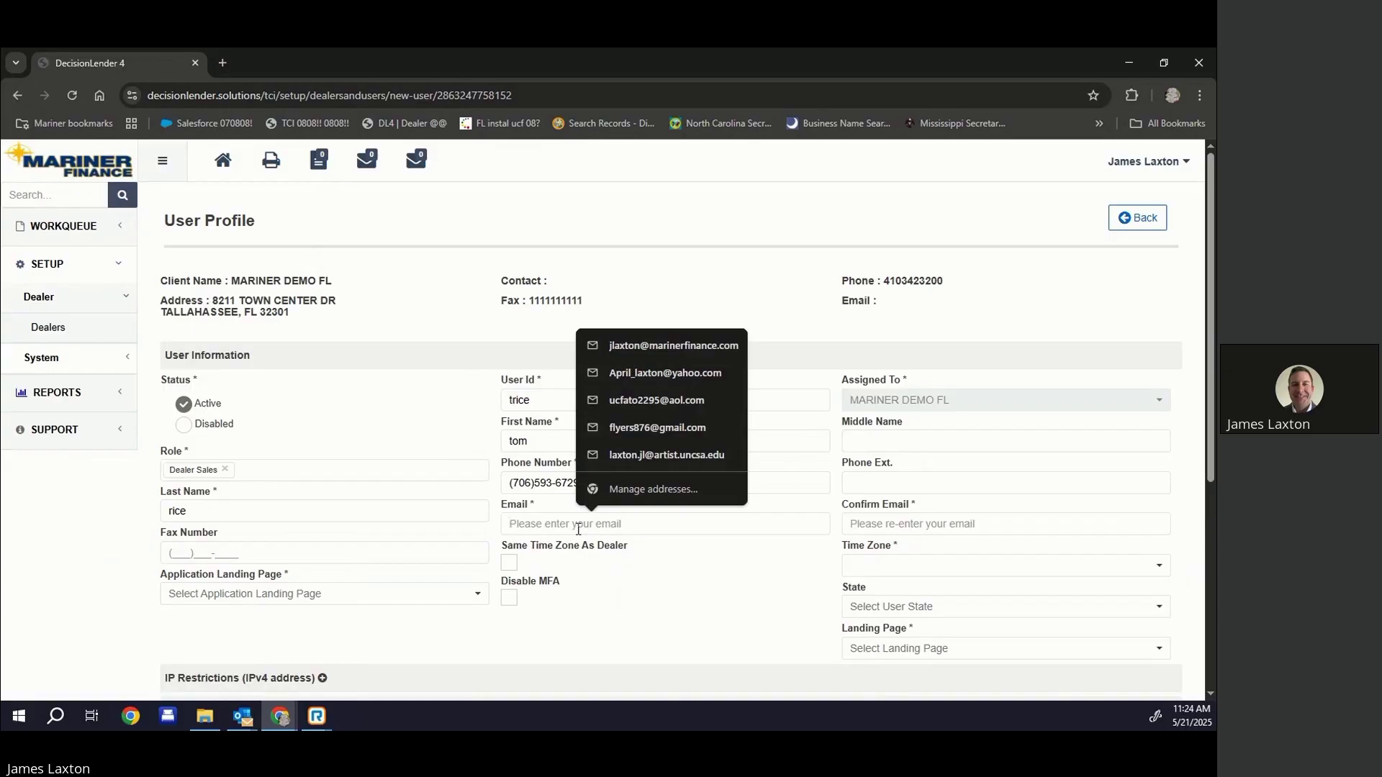
left_click(613, 347)
left_click(870, 524)
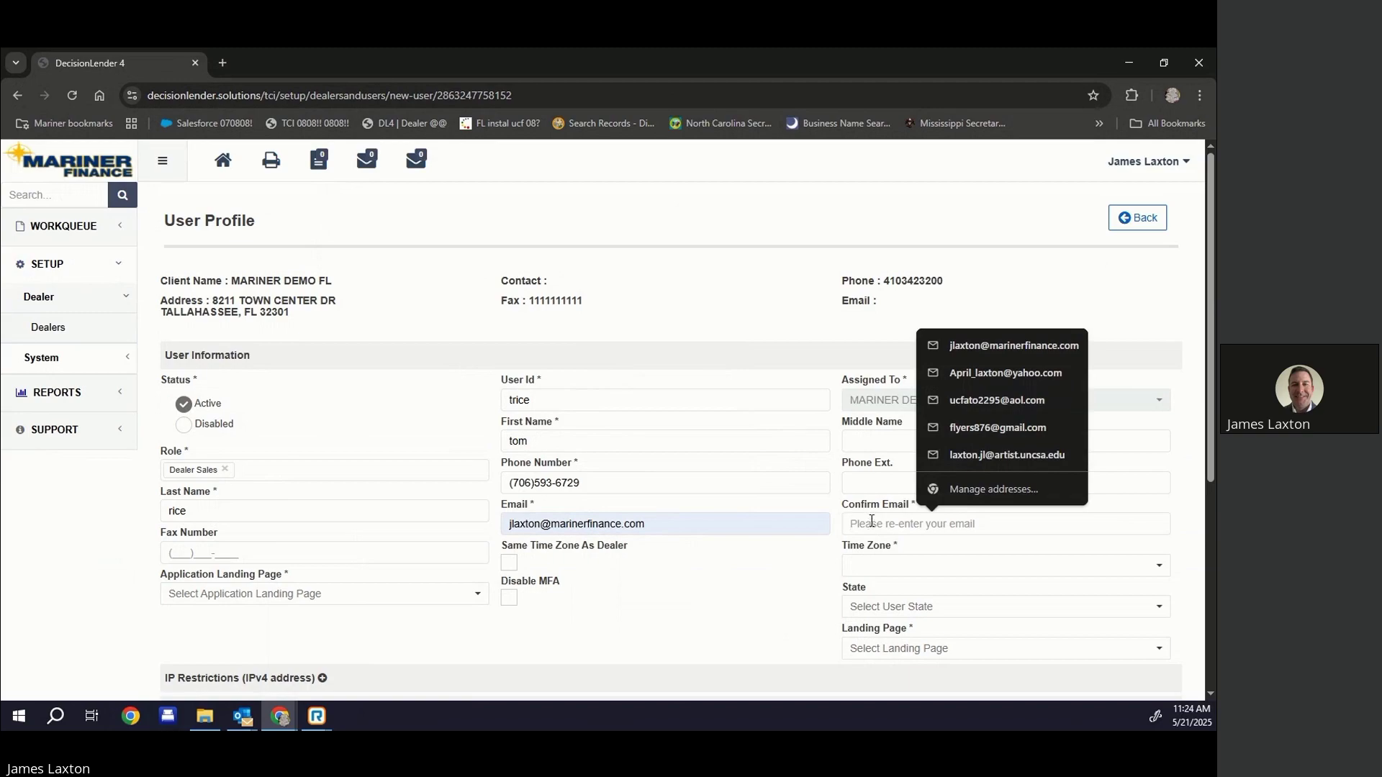
left_click(983, 345)
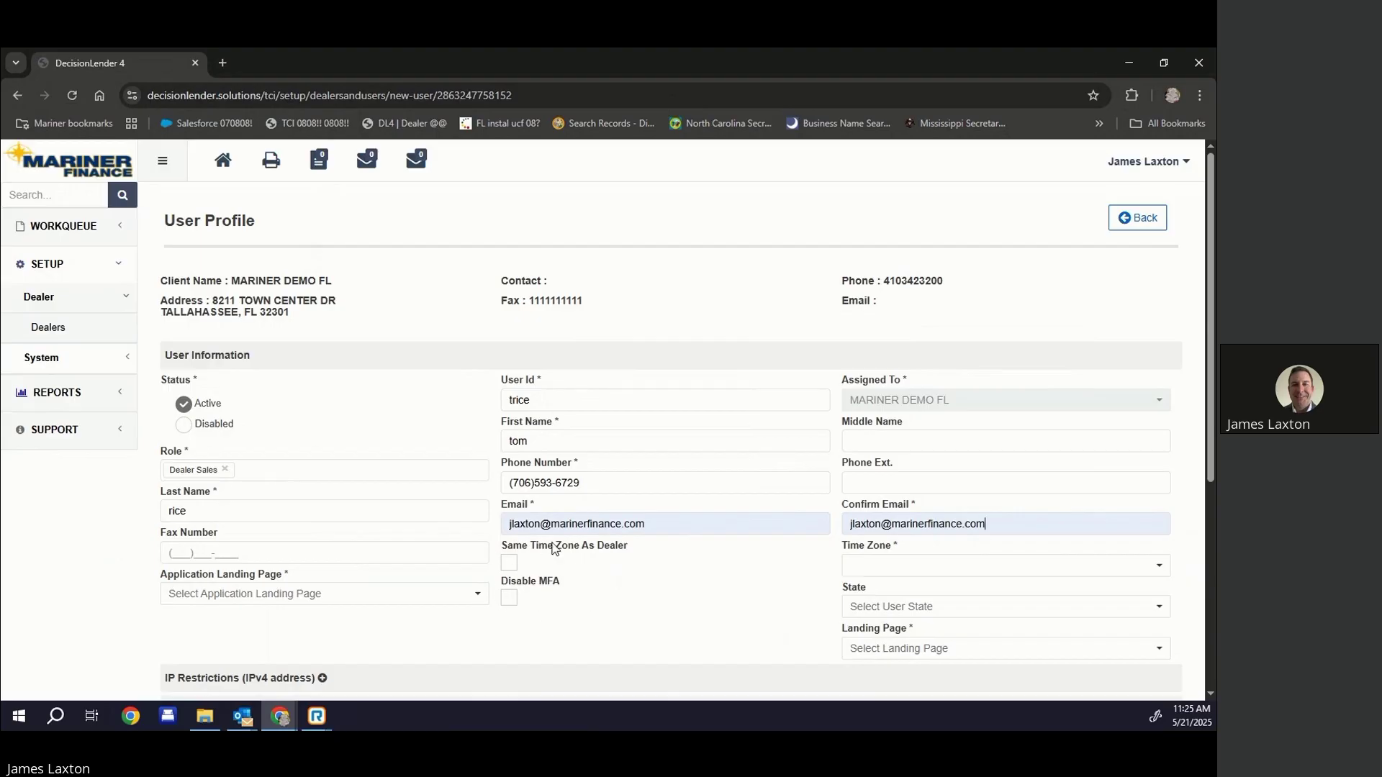
Set the time zone to Eastern Time (US & Canada) and the state to Florida
left_click(873, 566)
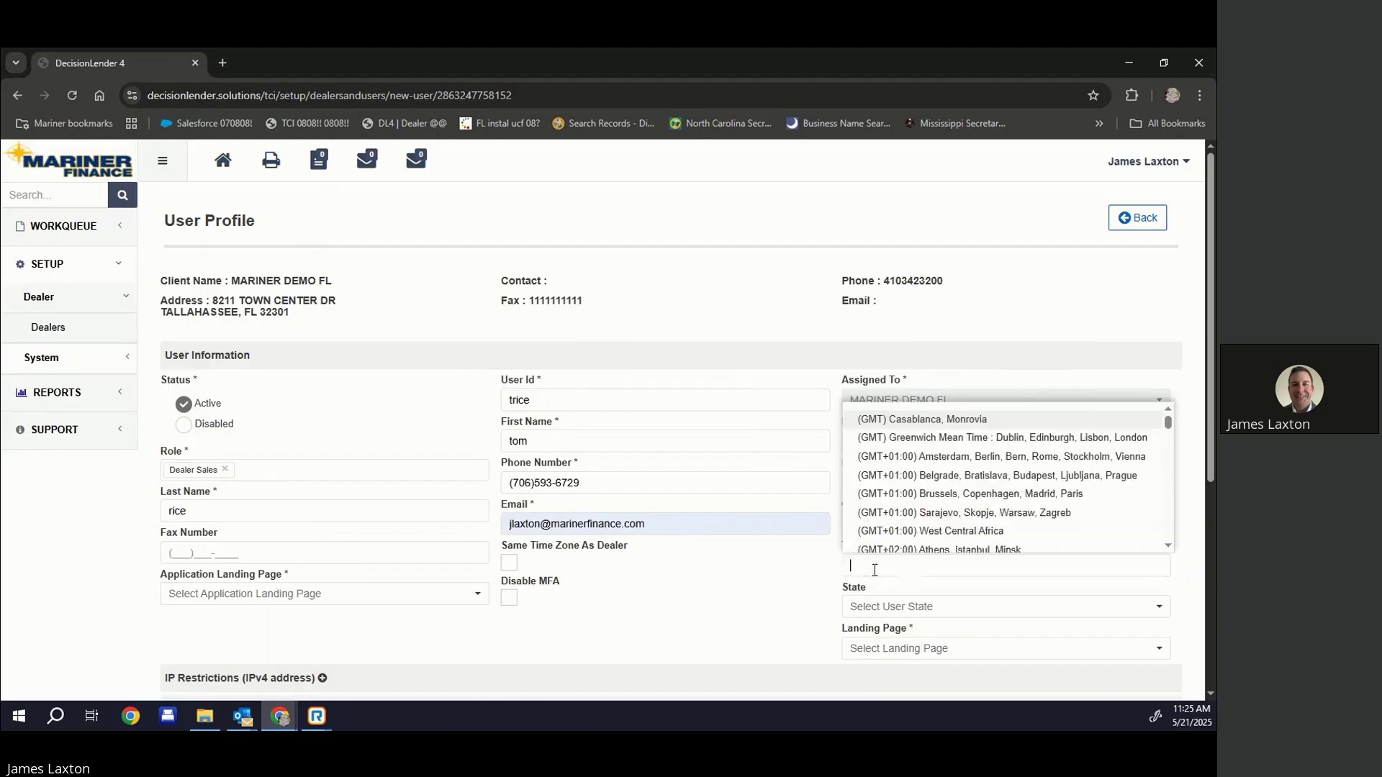
type("east")
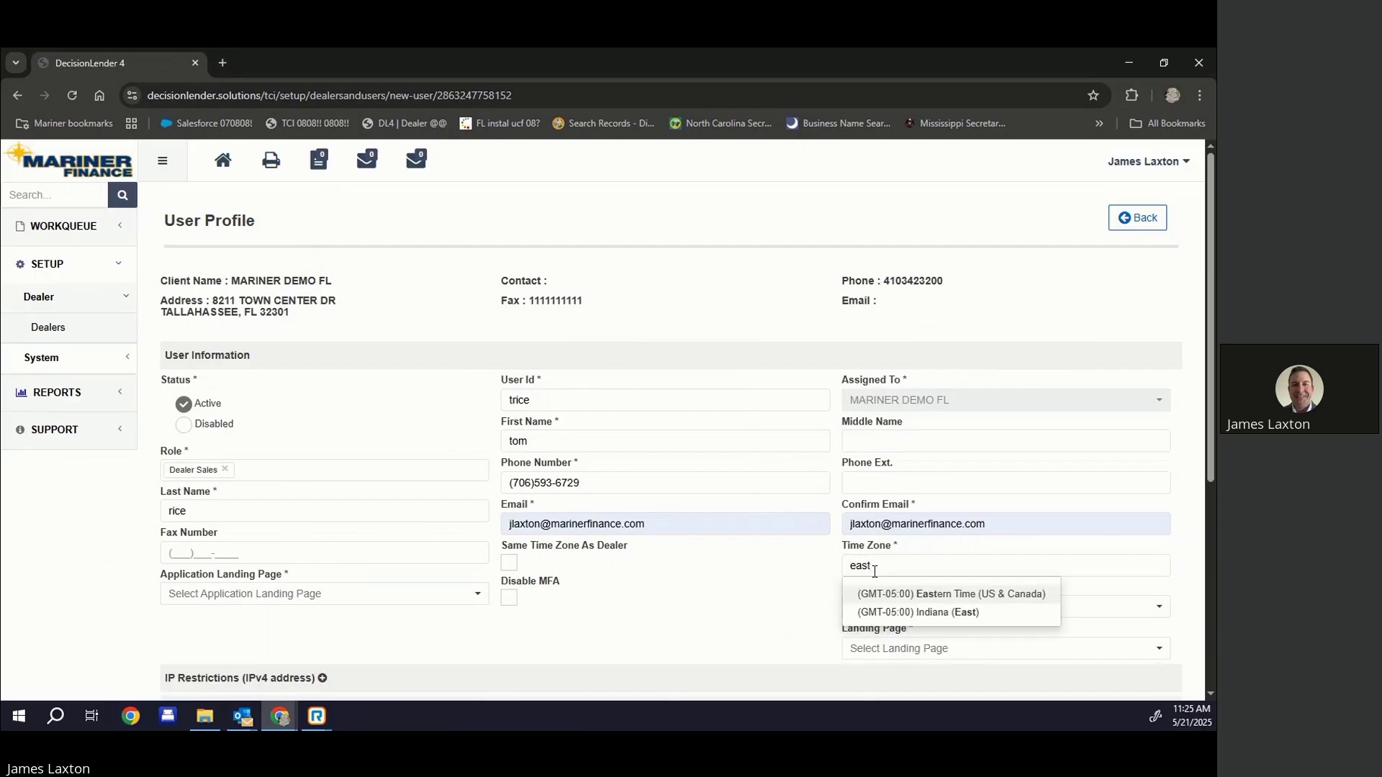
left_click(904, 599)
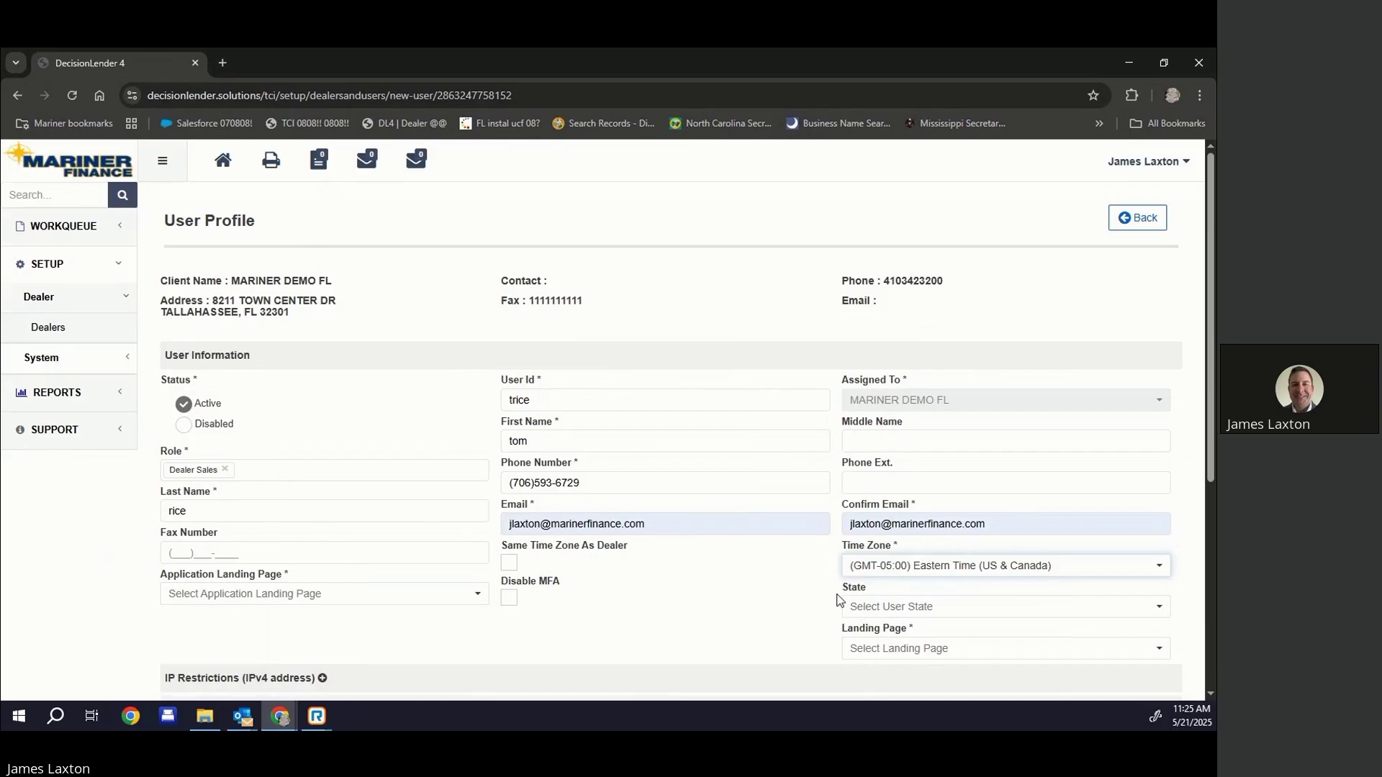
left_click(876, 612)
scroll(876, 547, "down", 2)
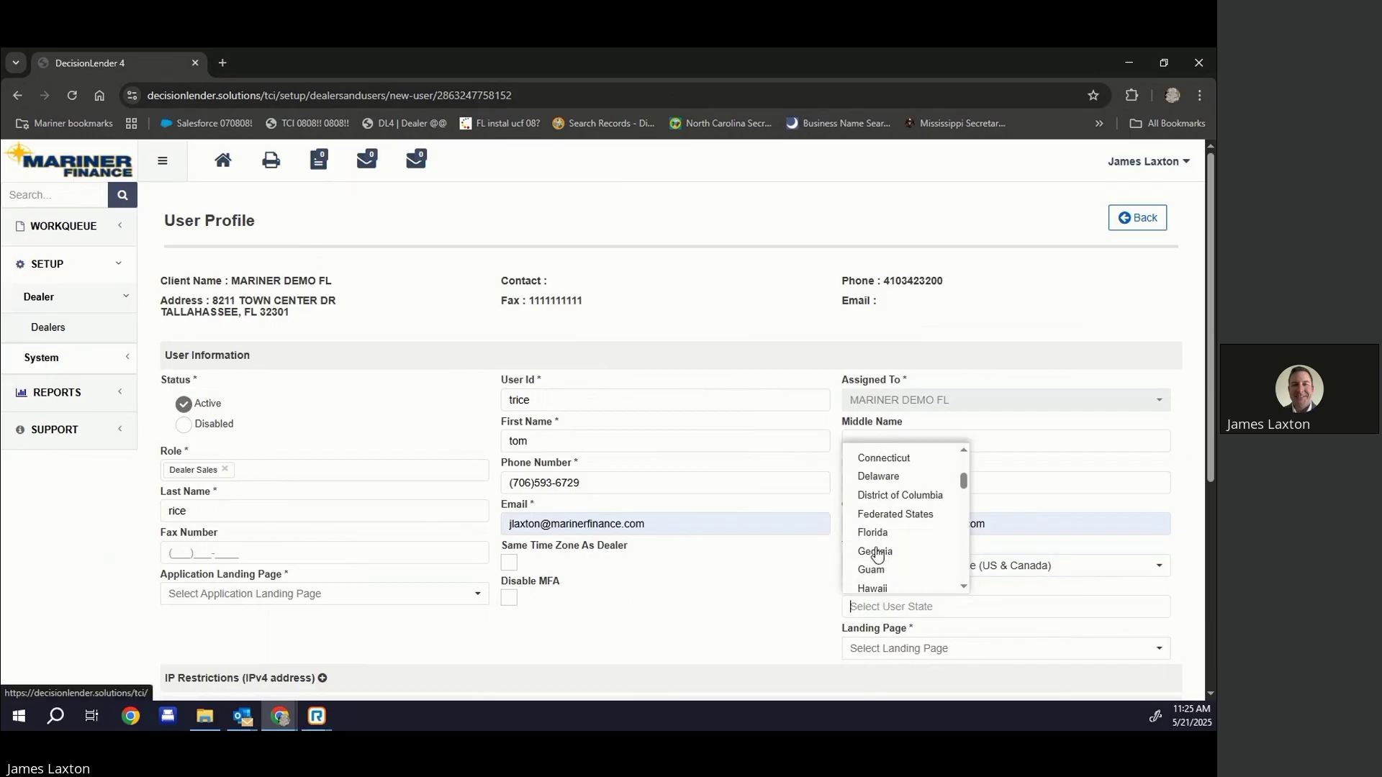
left_click(877, 534)
scroll(877, 565, "down", 1)
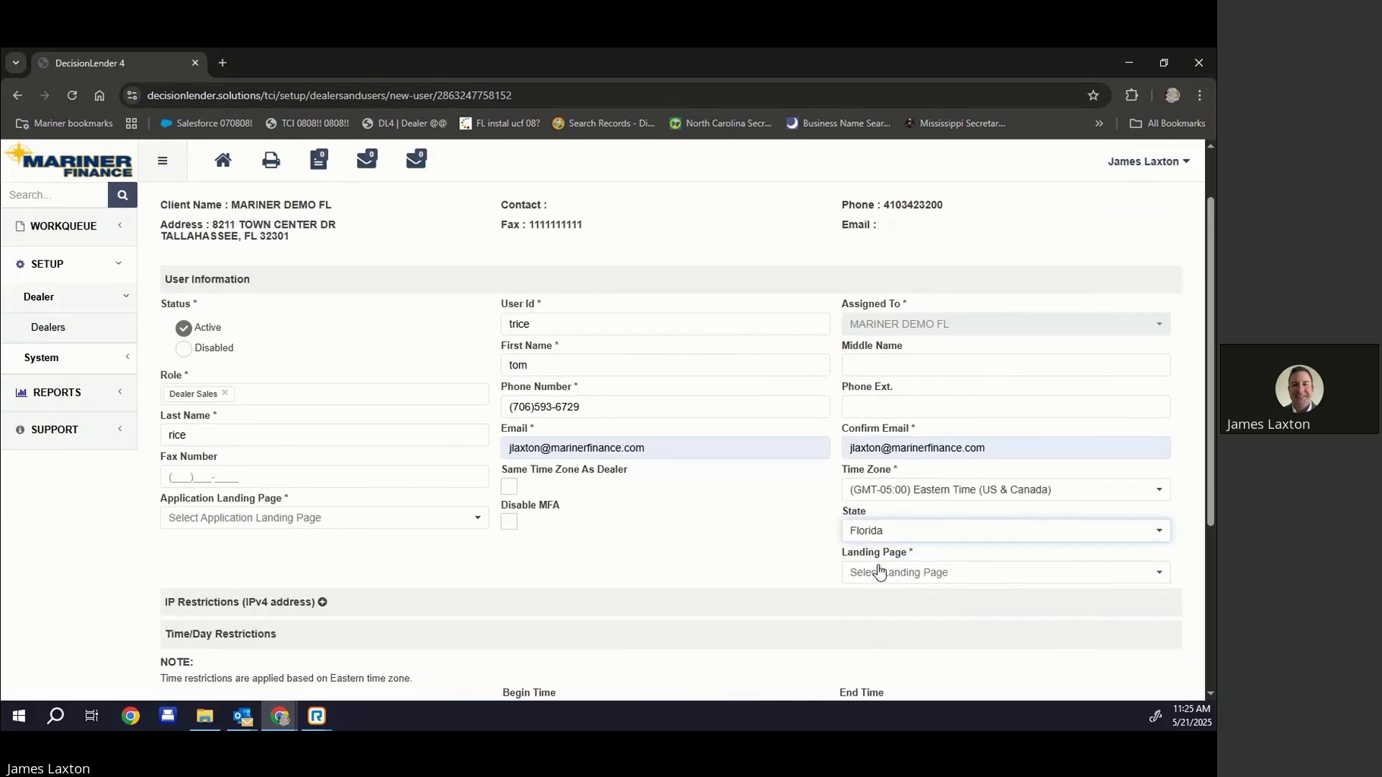
Set landing pages to Workqueue - My Apps and Decision Summary, then save the user
left_click(883, 574)
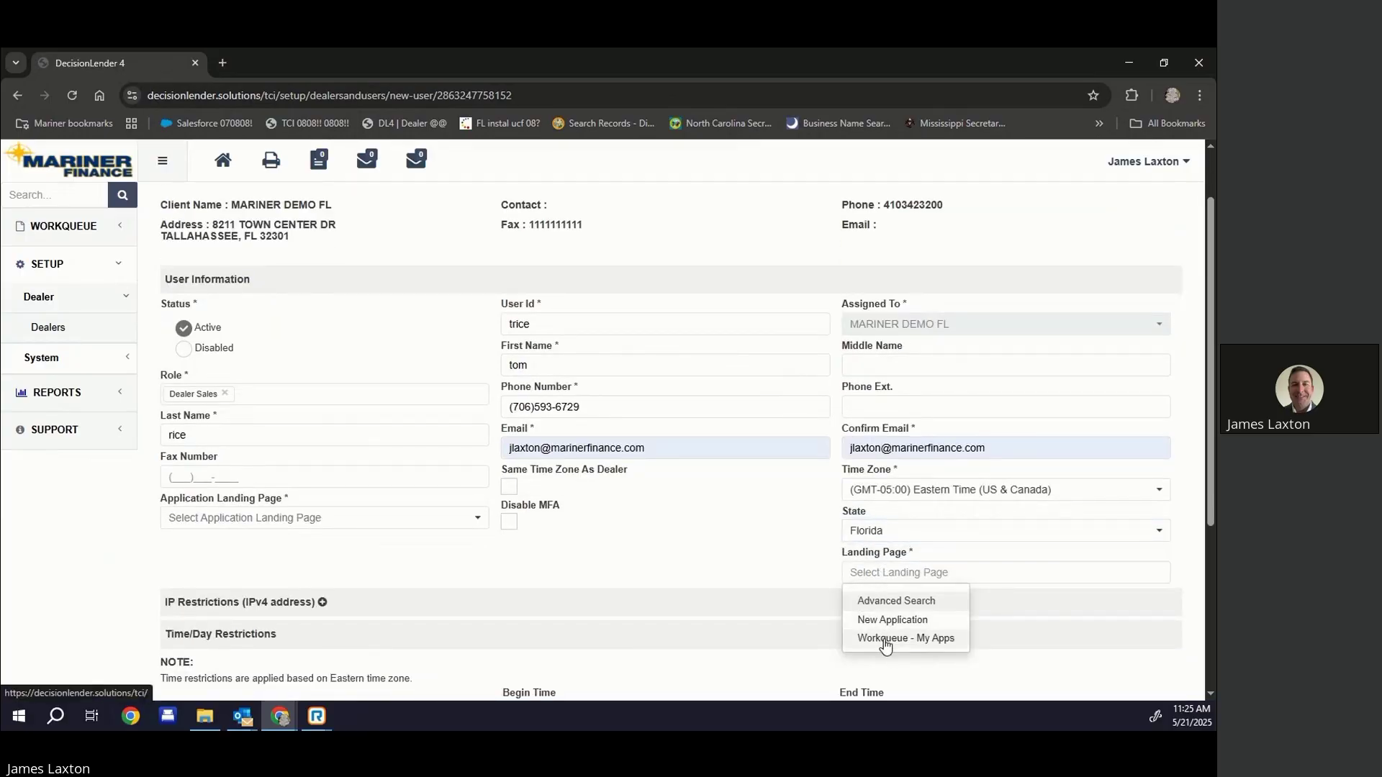
left_click(885, 641)
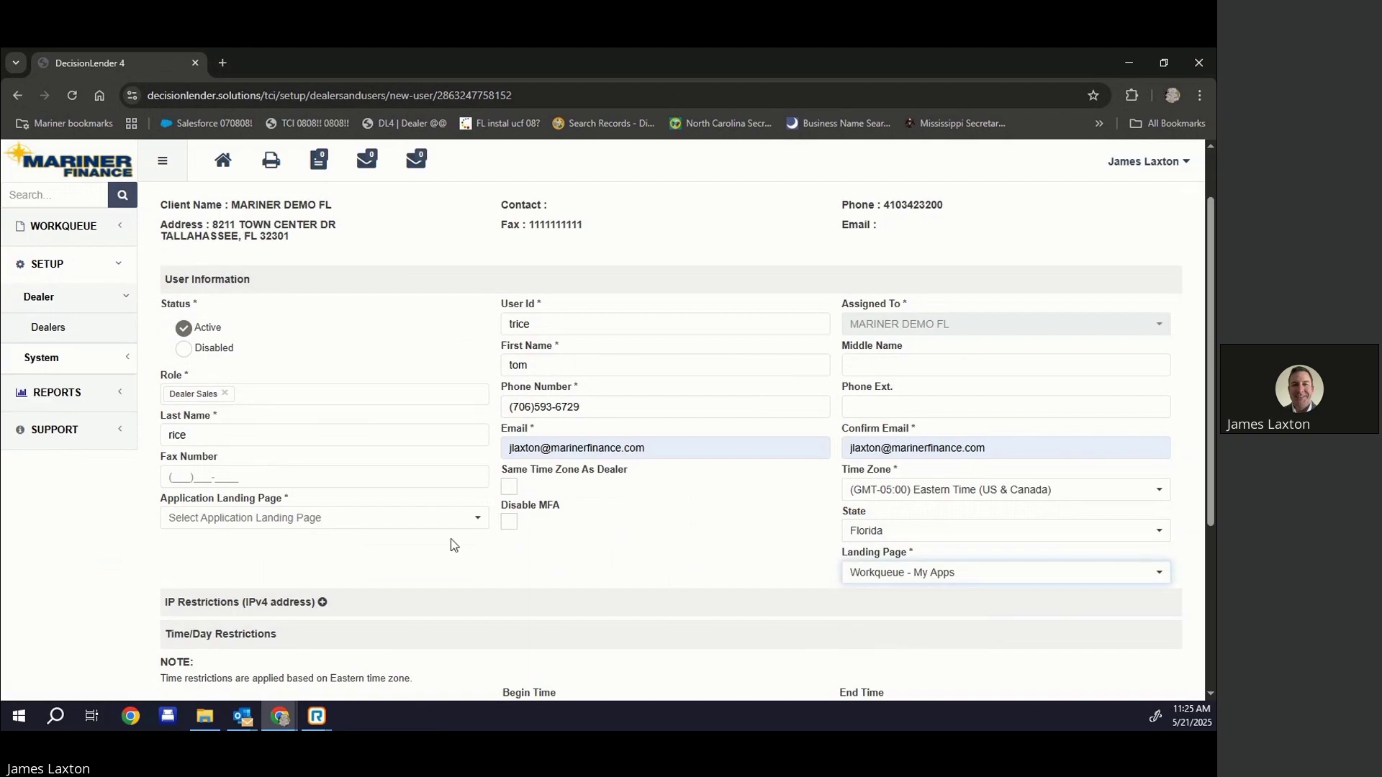
left_click(256, 520)
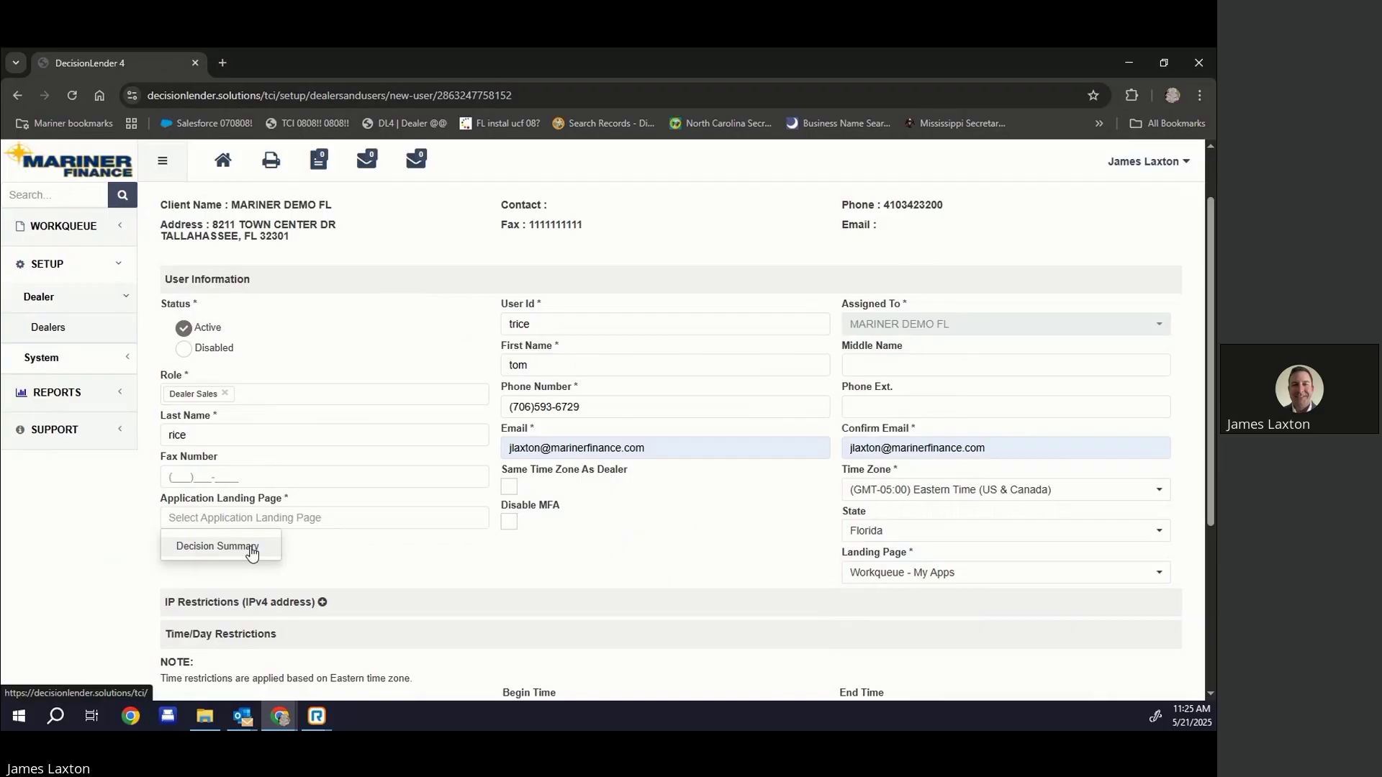
left_click(259, 545)
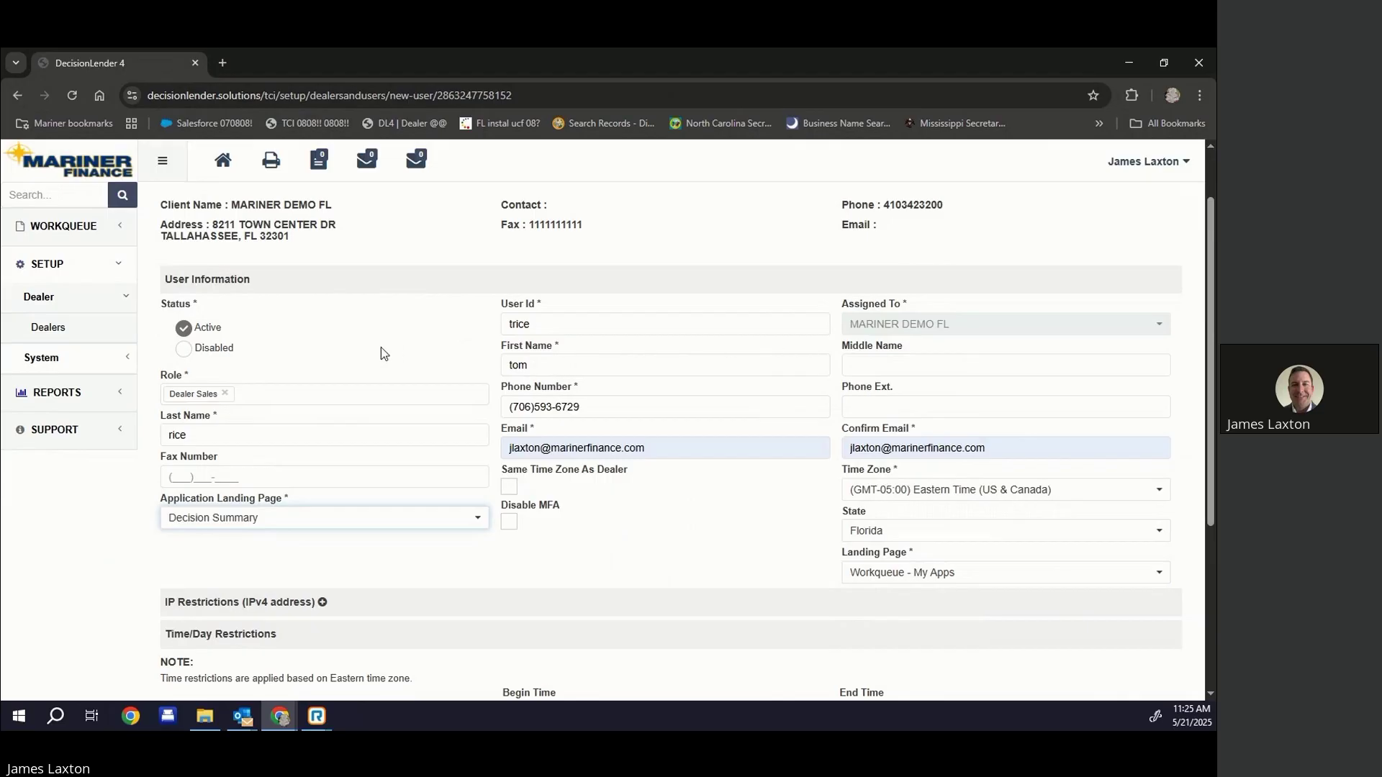
scroll(657, 478, "down", 4)
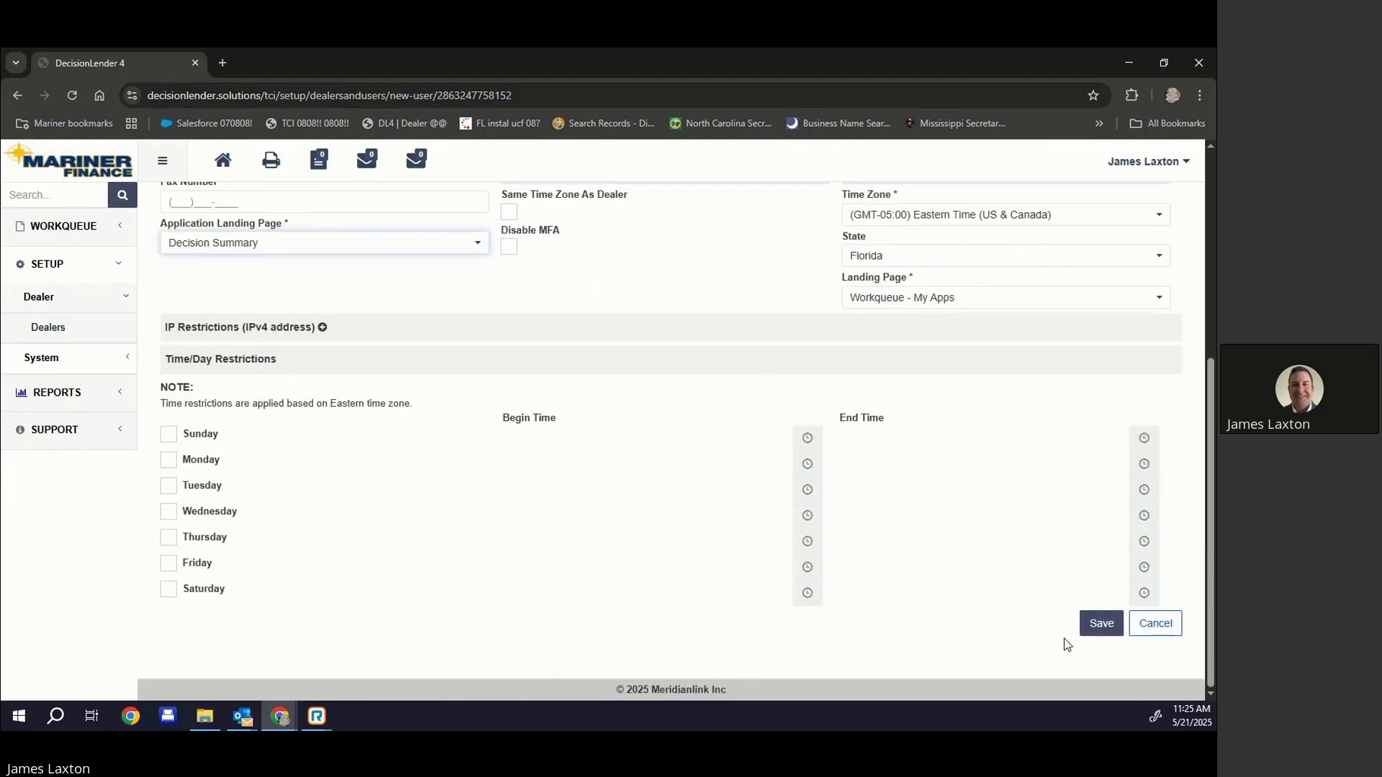
left_click(383, 249)
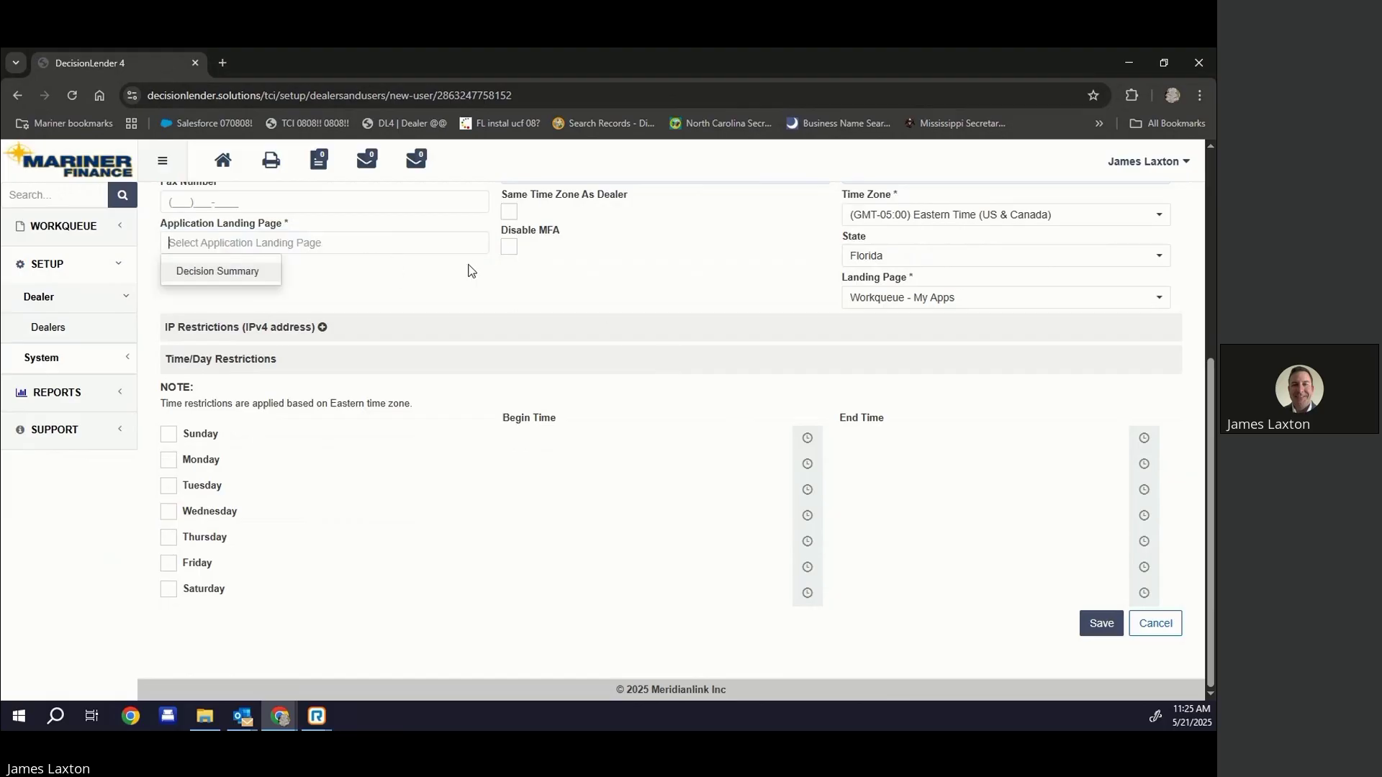
key("Return")
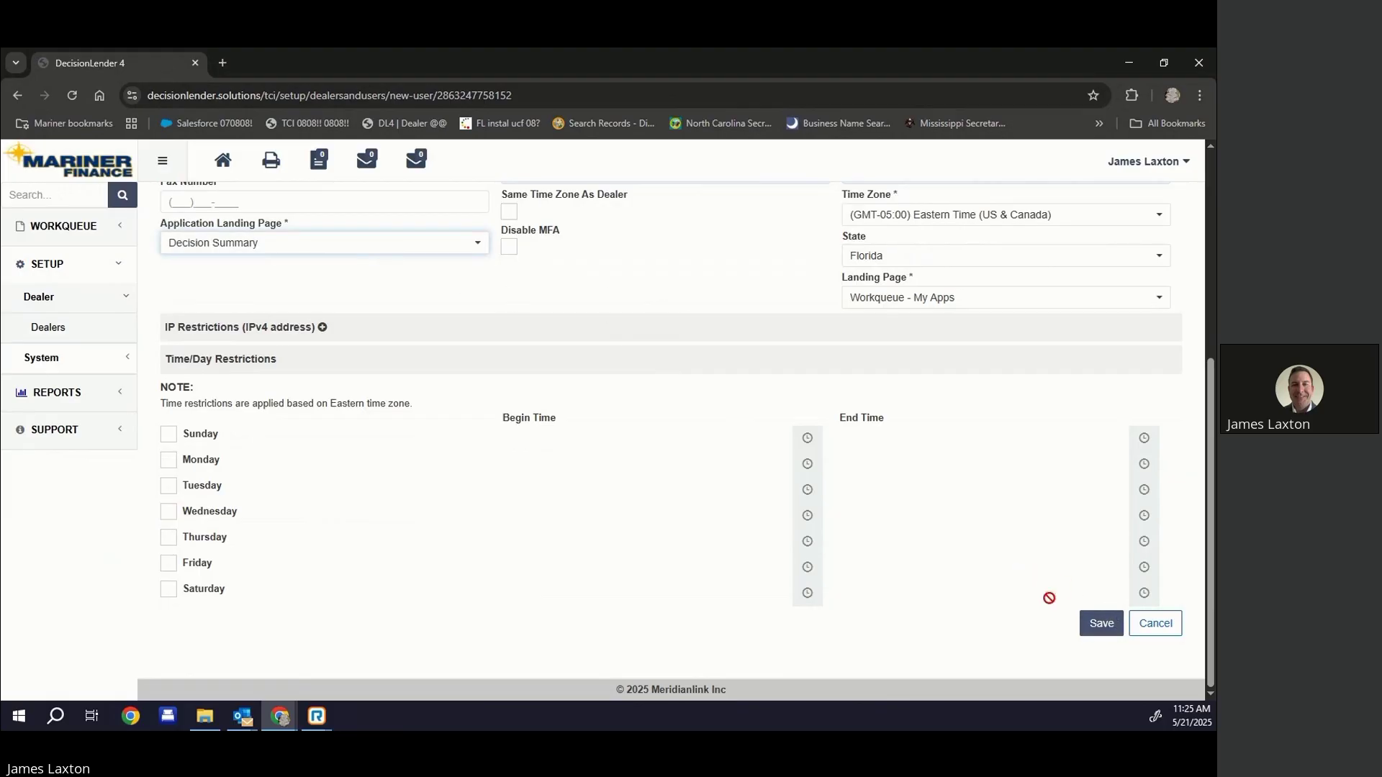
left_click(1101, 623)
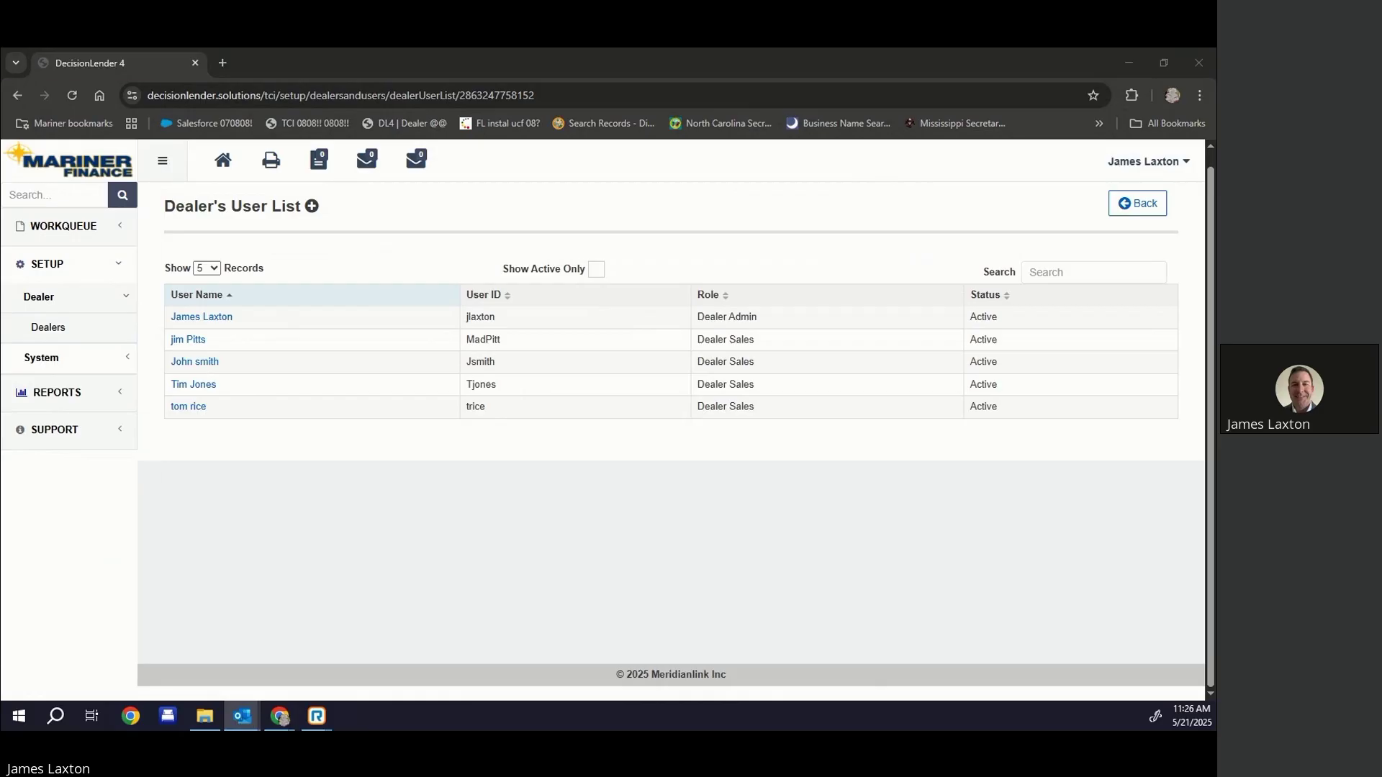
Drag the 'New Username for Decision Lender' email into view in Outlook
left_click_drag(424, 114, 493, 109)
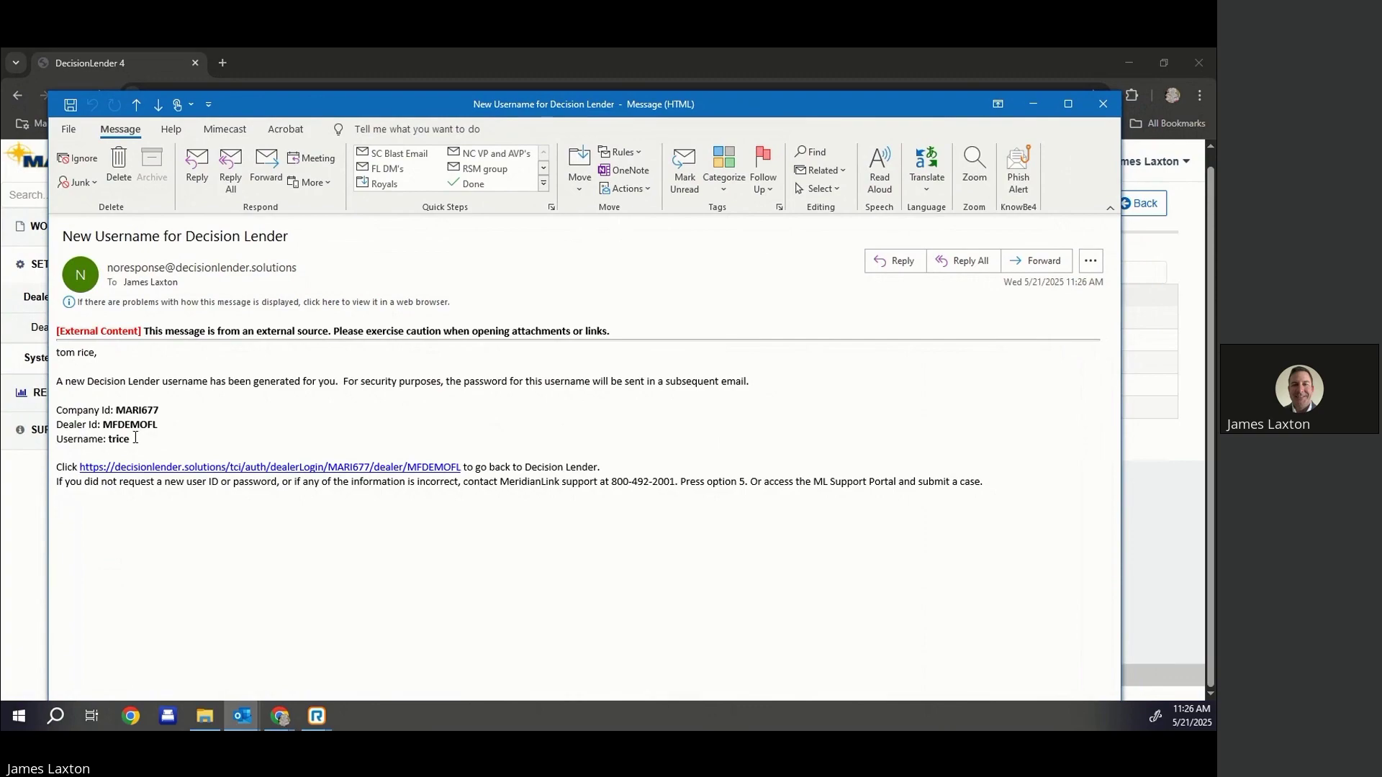
Copy the dealer ID and the temporary password from the emails, then close and move them aside
left_click_drag(158, 424, 104, 428)
key("ctrl+c")
key("ctrl+period")
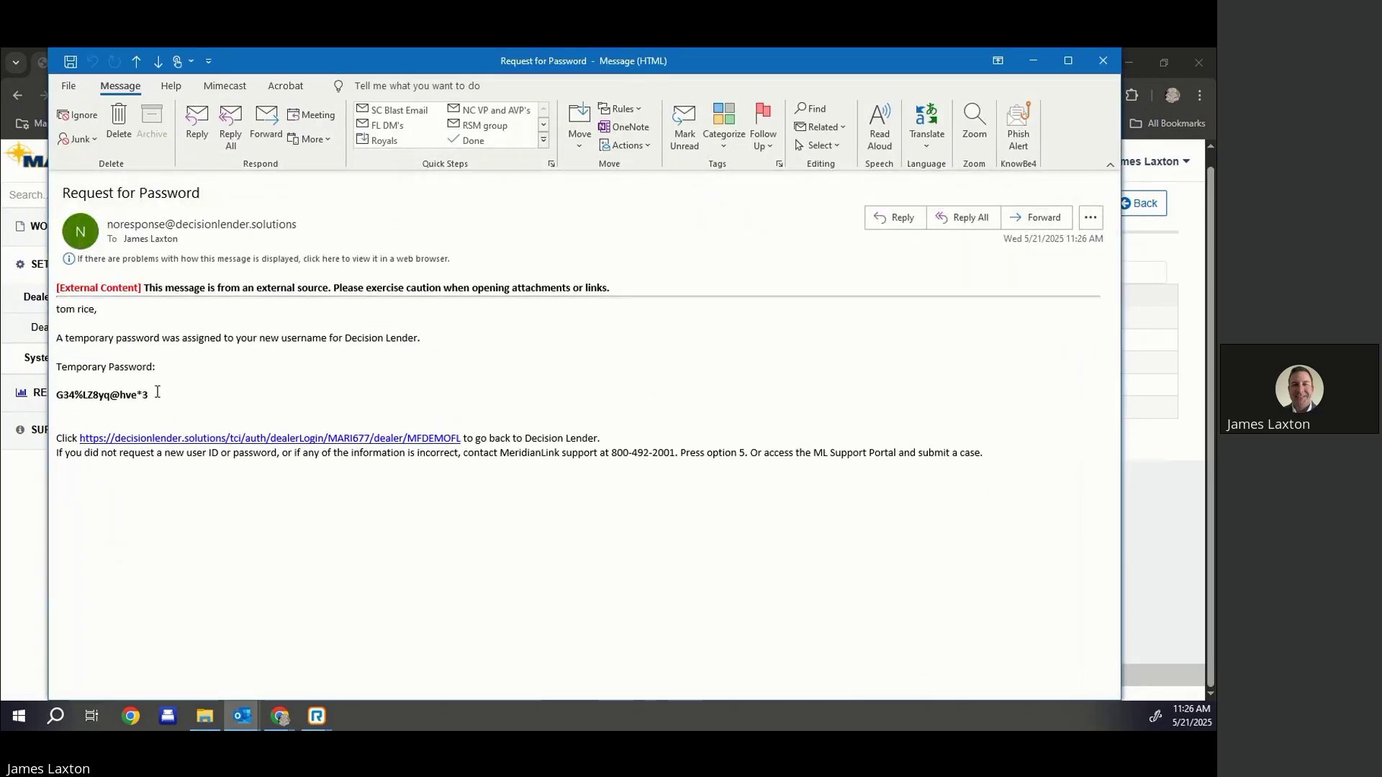
left_click_drag(153, 395, 61, 402)
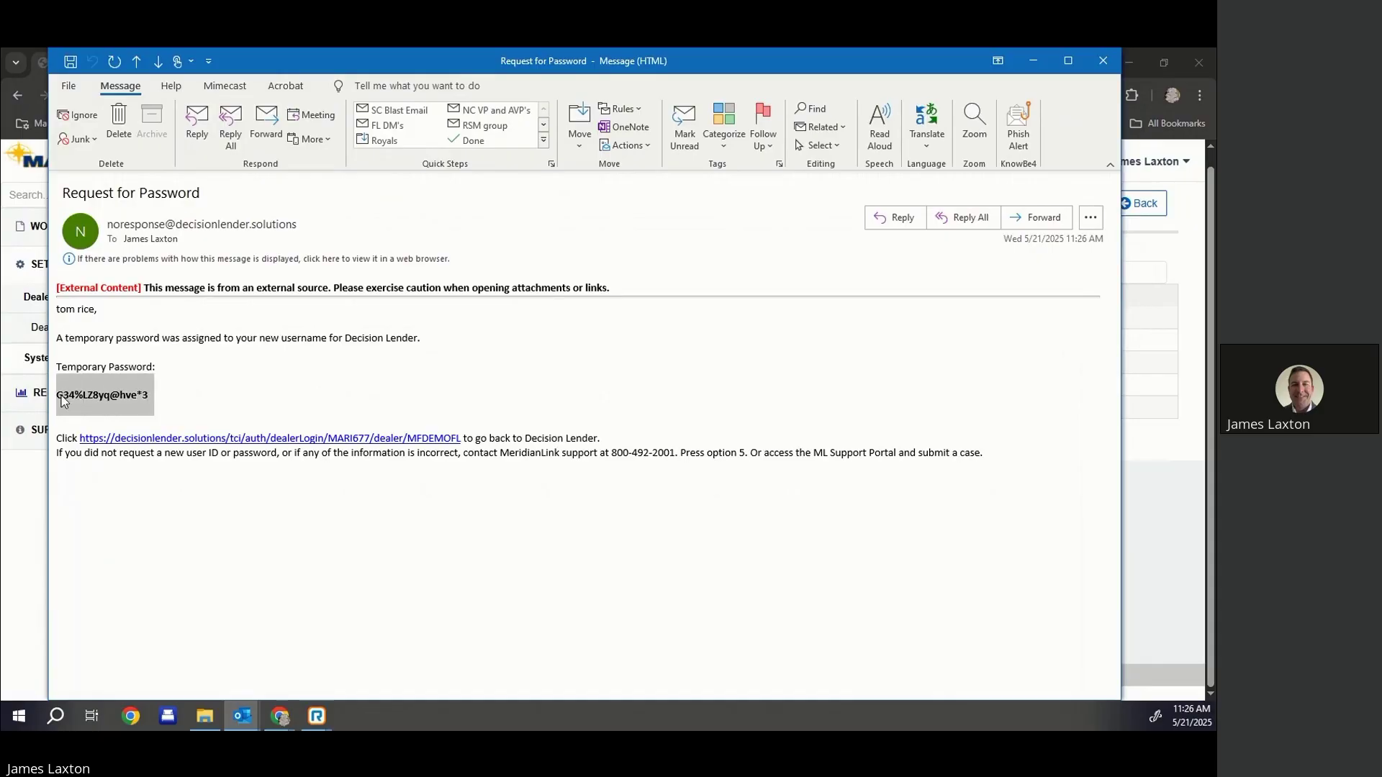
right_click(117, 396)
left_click(148, 412)
left_click(1101, 62)
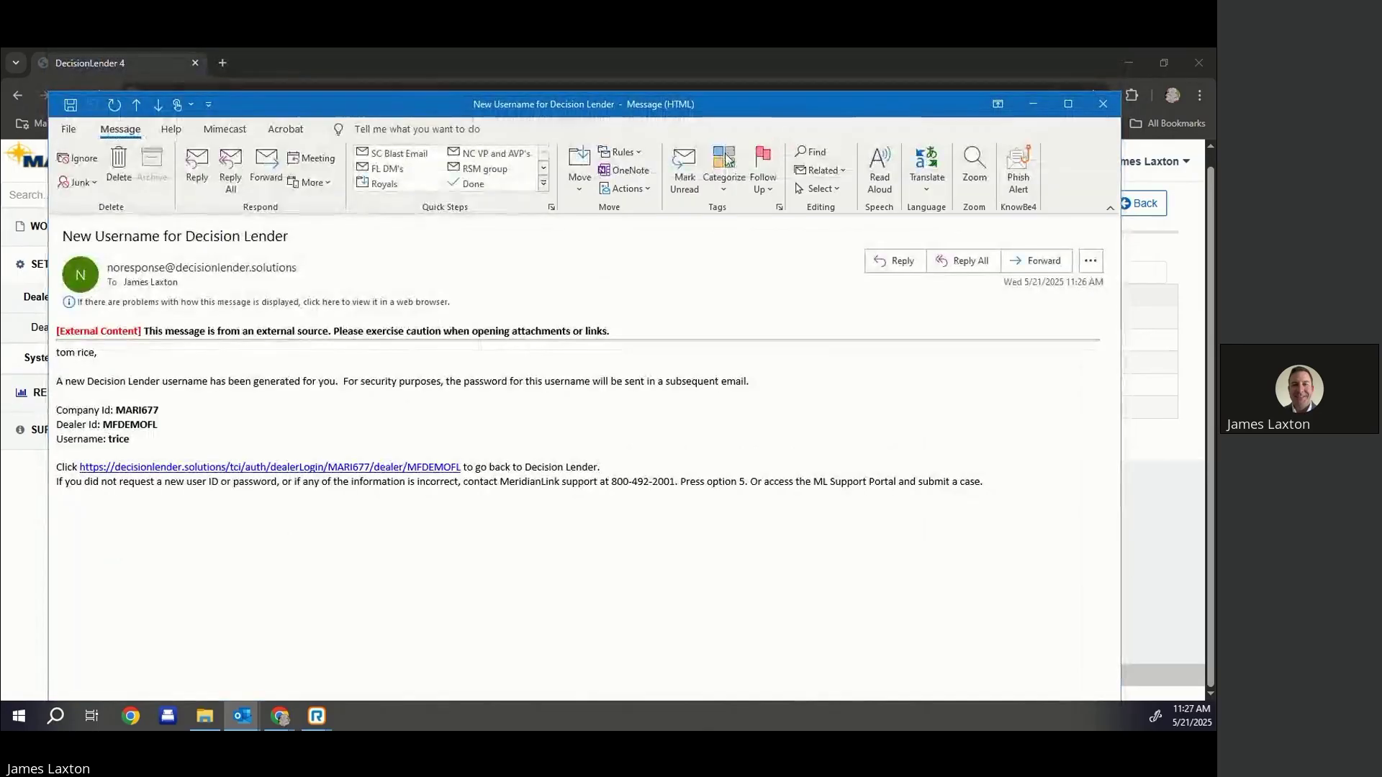
left_click_drag(757, 101, 0, 155)
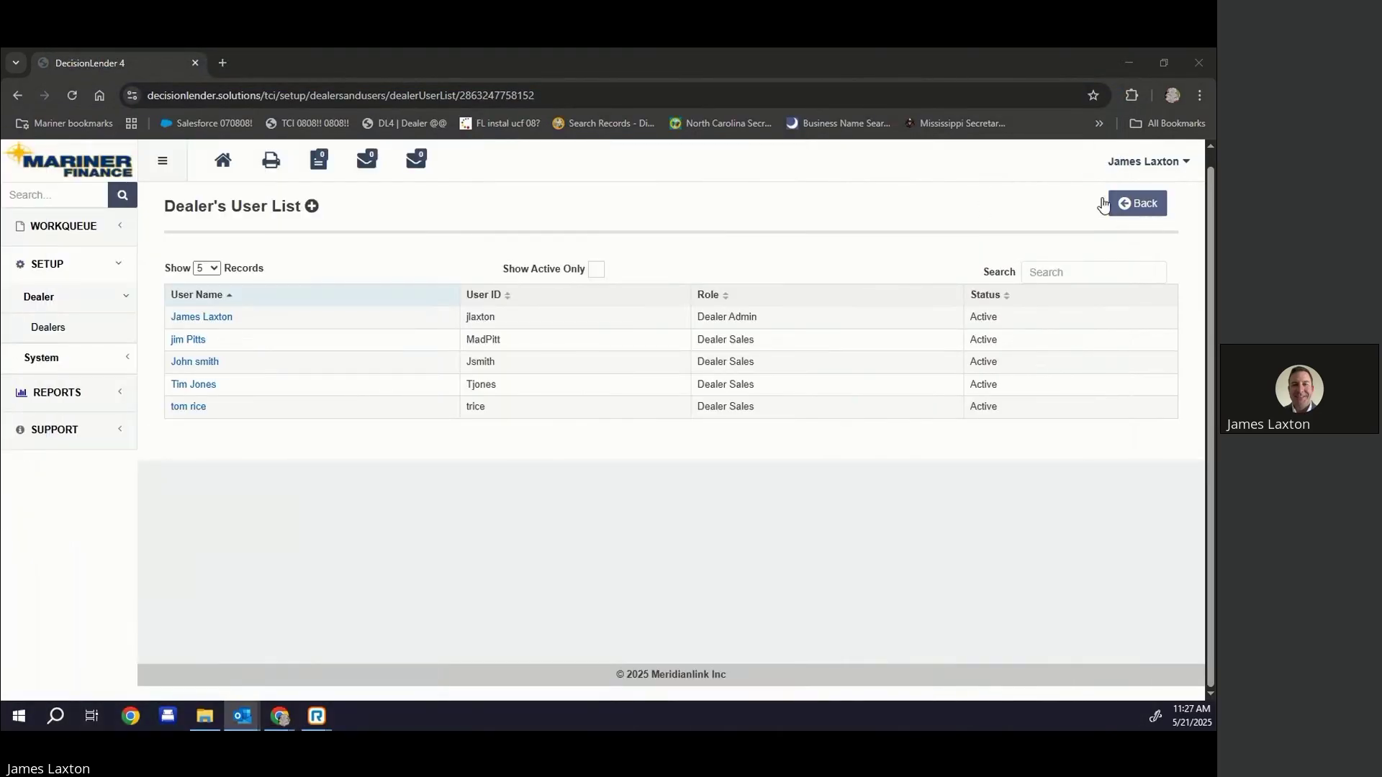
Log out of DecisionLender and choose to sign in as a dealer
left_click(1164, 171)
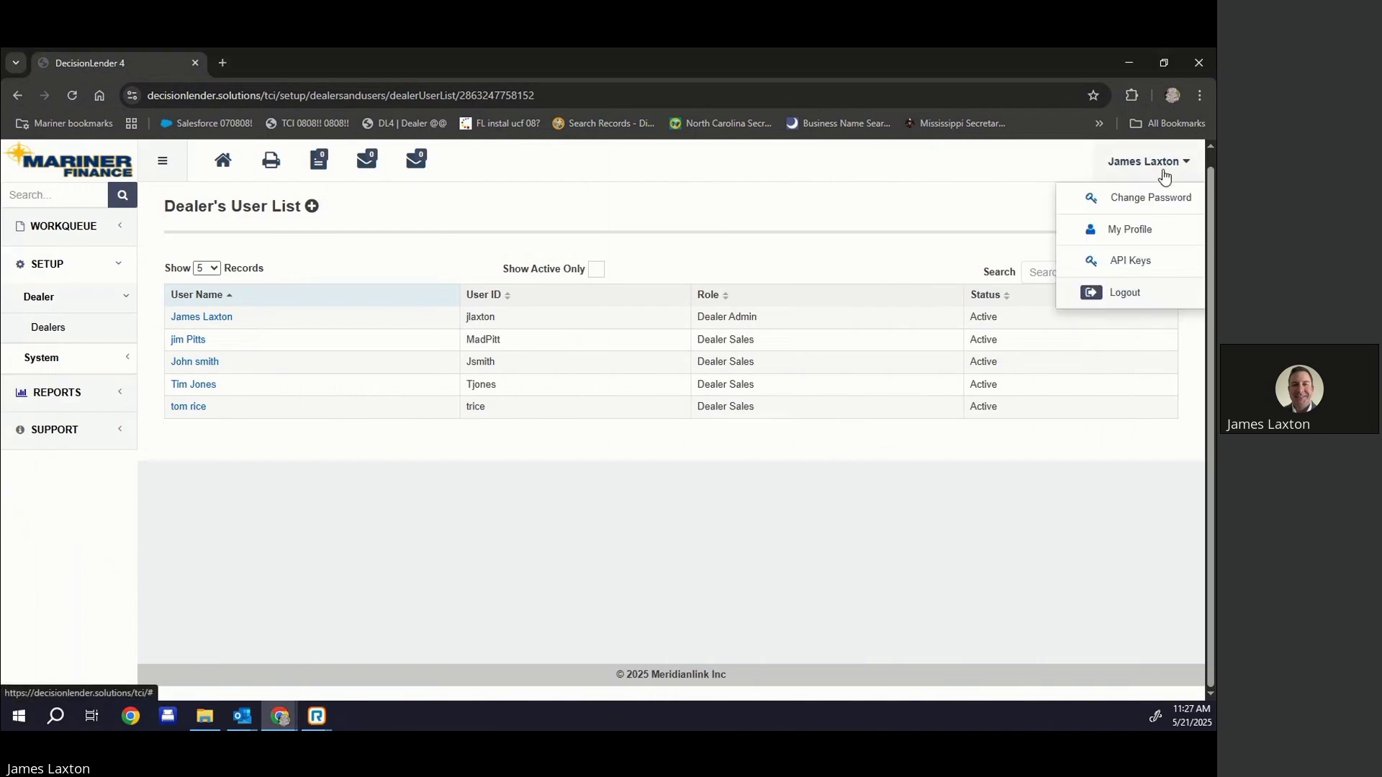
left_click(1127, 296)
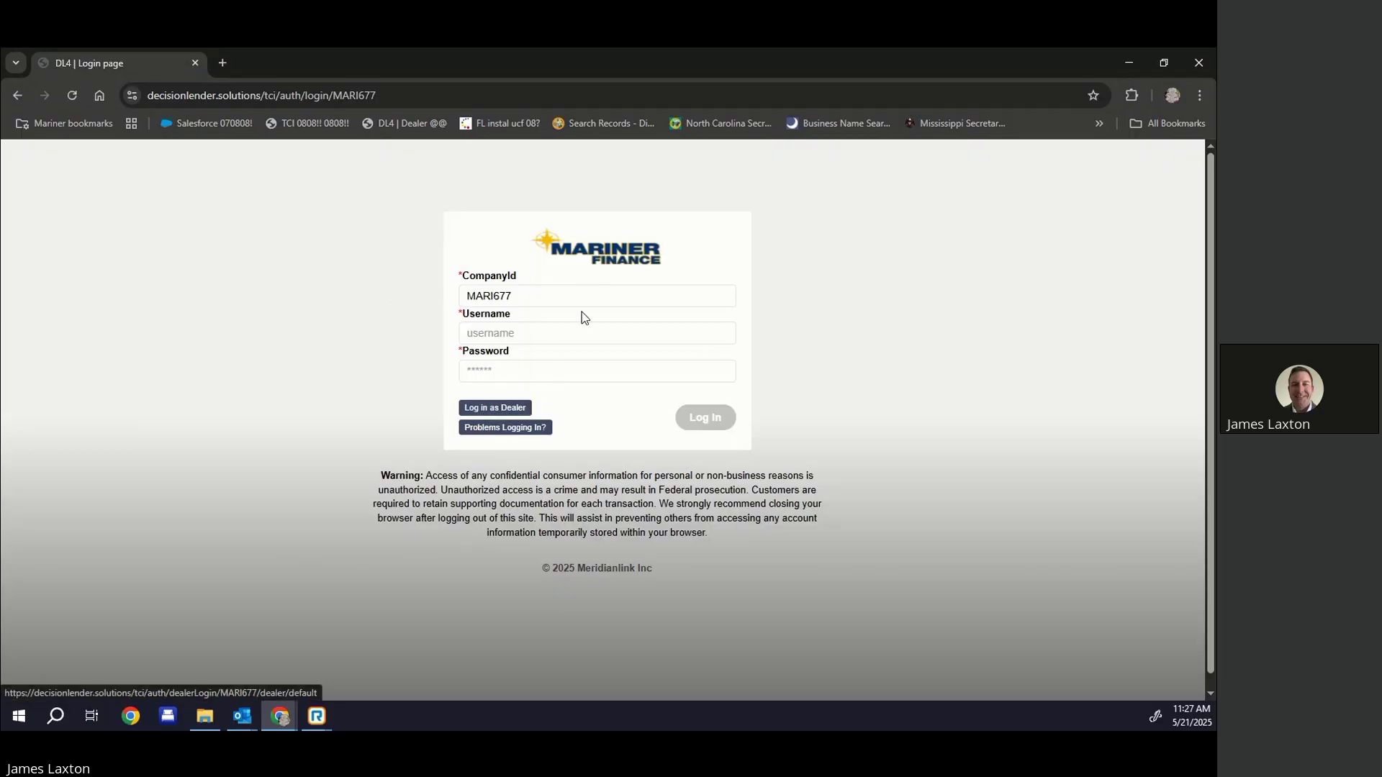
left_click(496, 414)
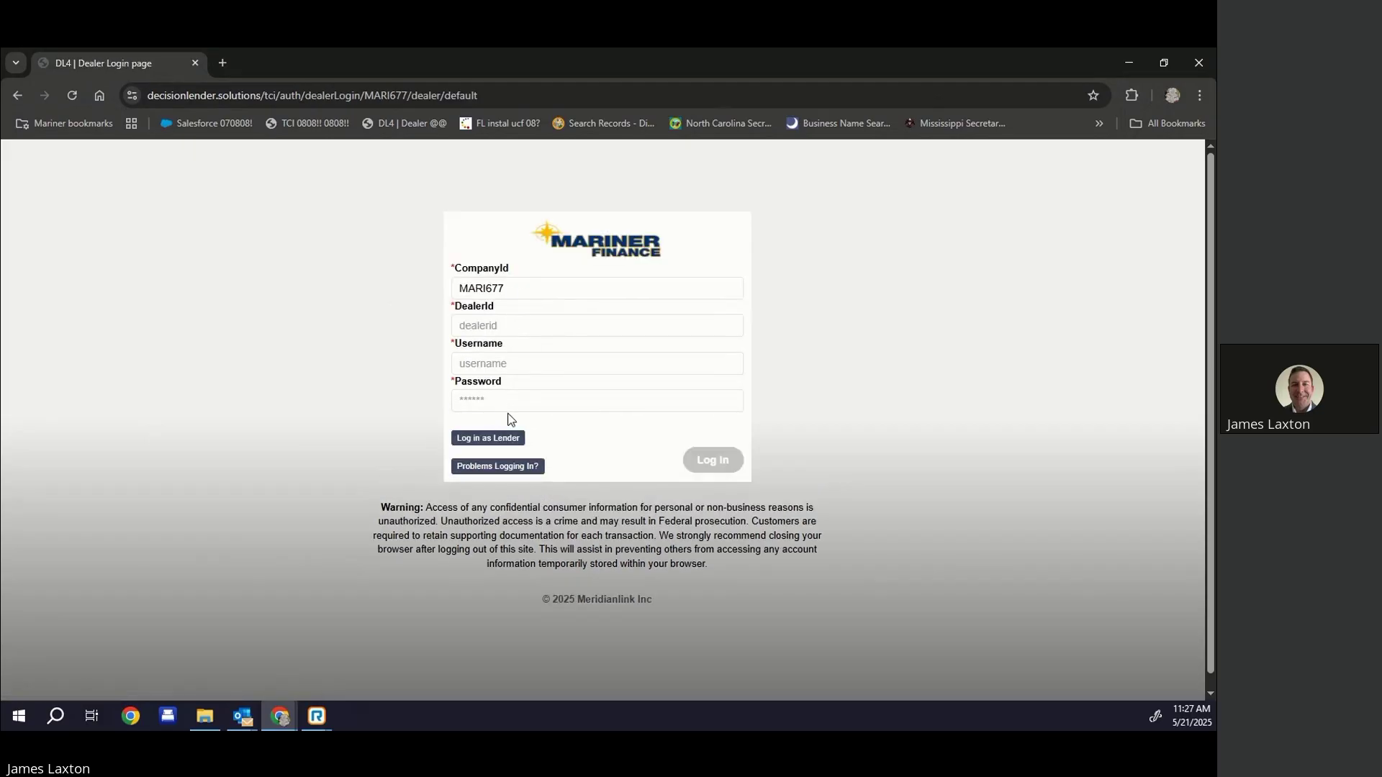
Log in as the new user with the saved dealer ID, new username and pasted temporary password
left_click(481, 328)
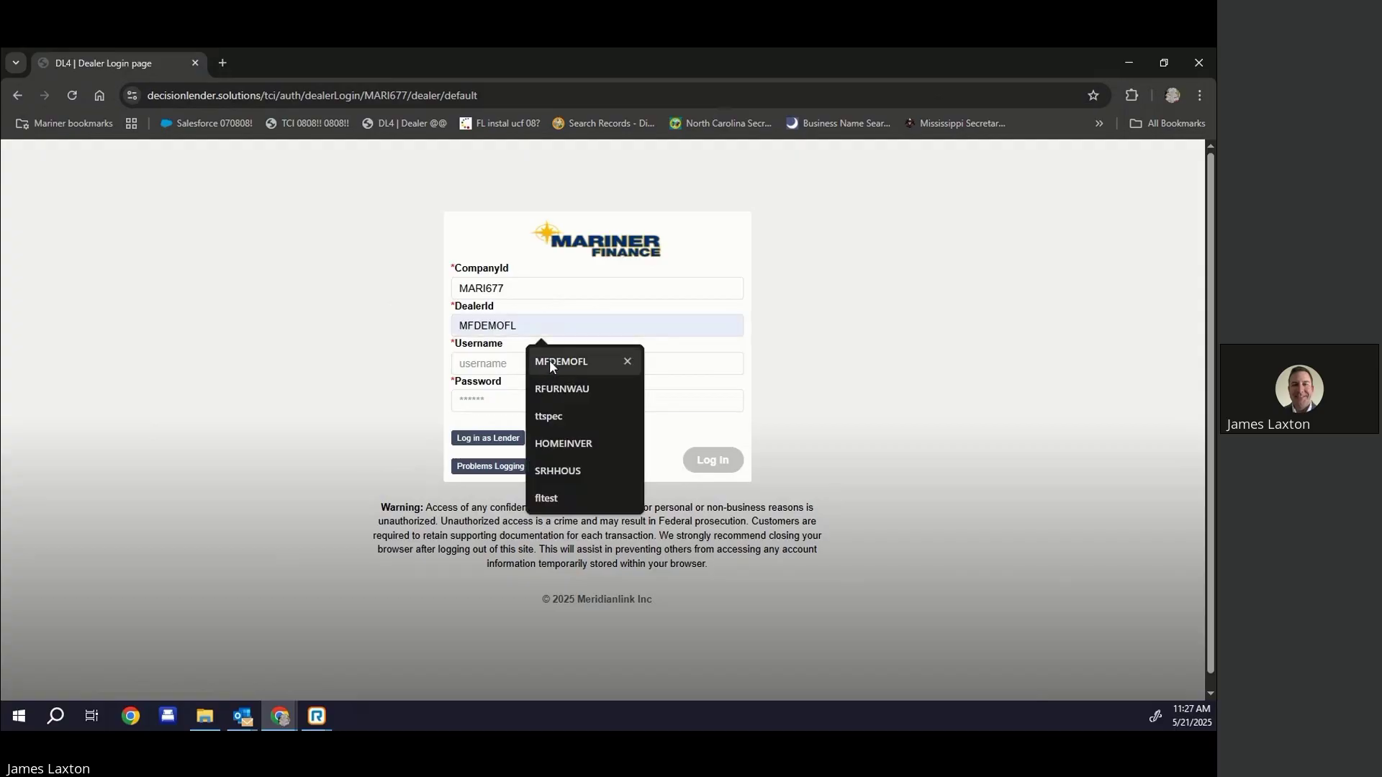
left_click(550, 360)
left_click(499, 364)
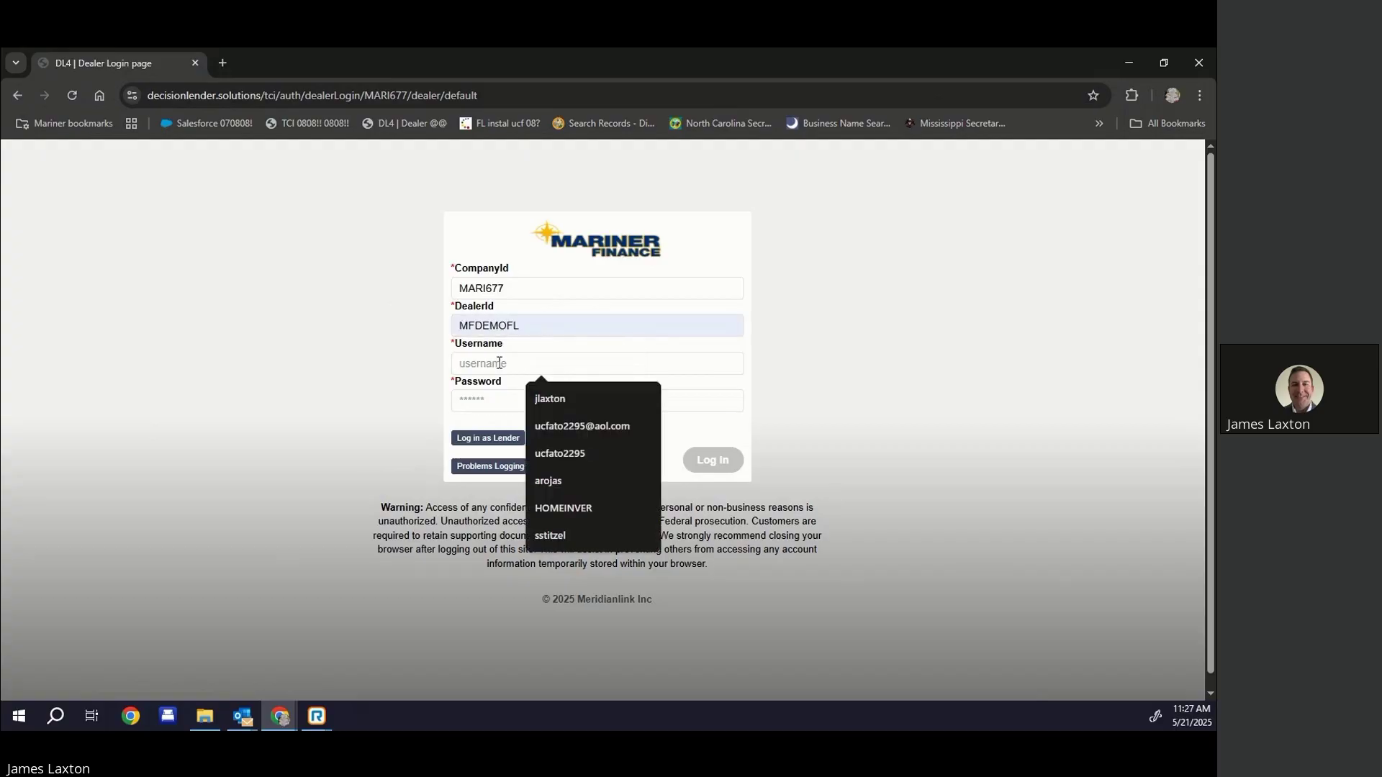
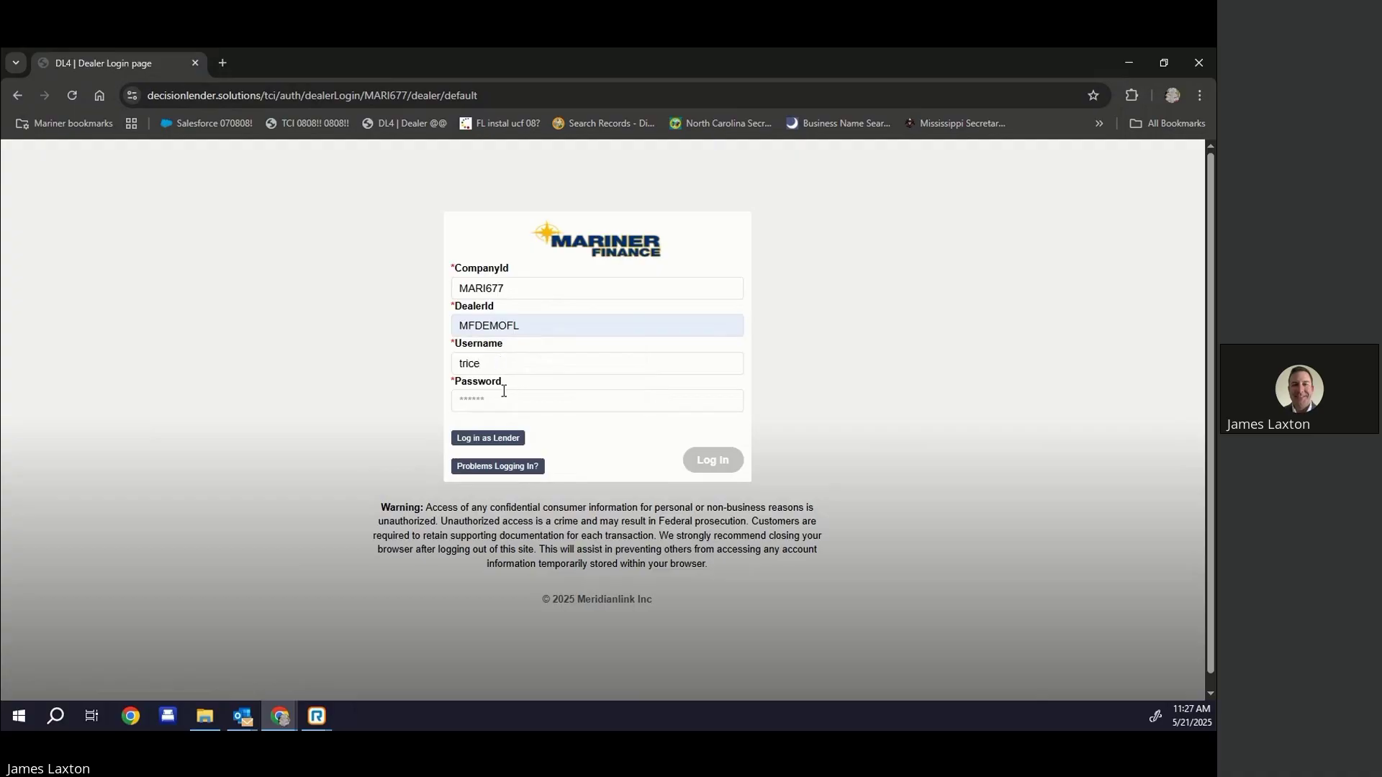
right_click(505, 394)
left_click(546, 529)
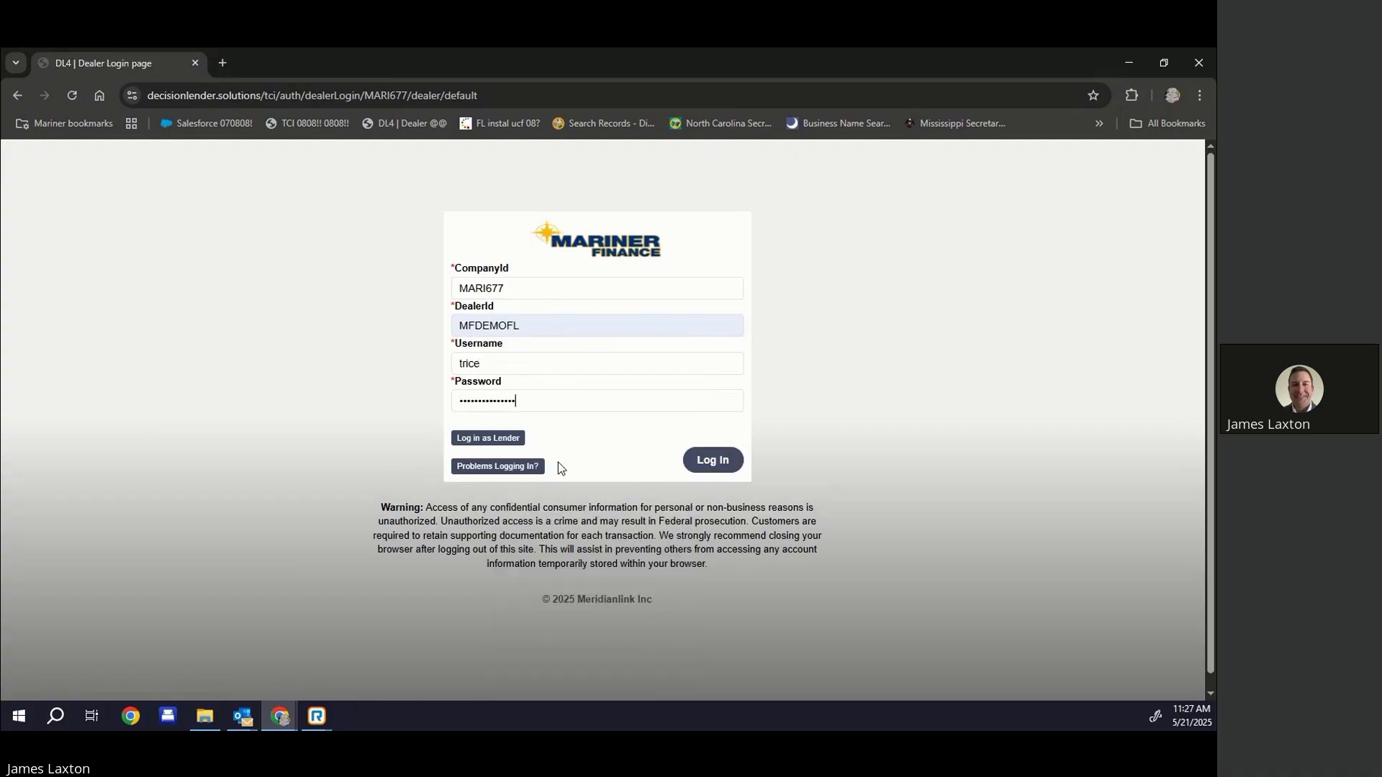
left_click(724, 464)
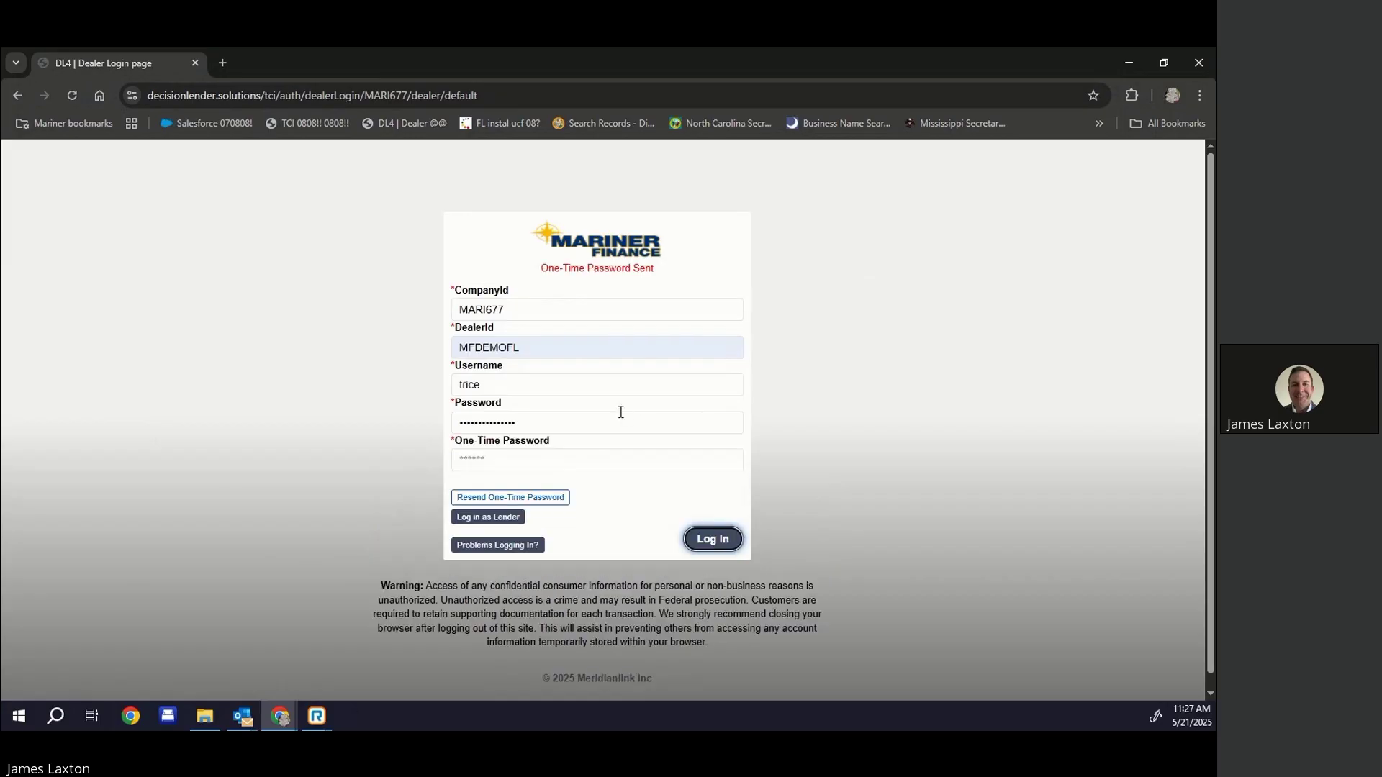
left_click(541, 267)
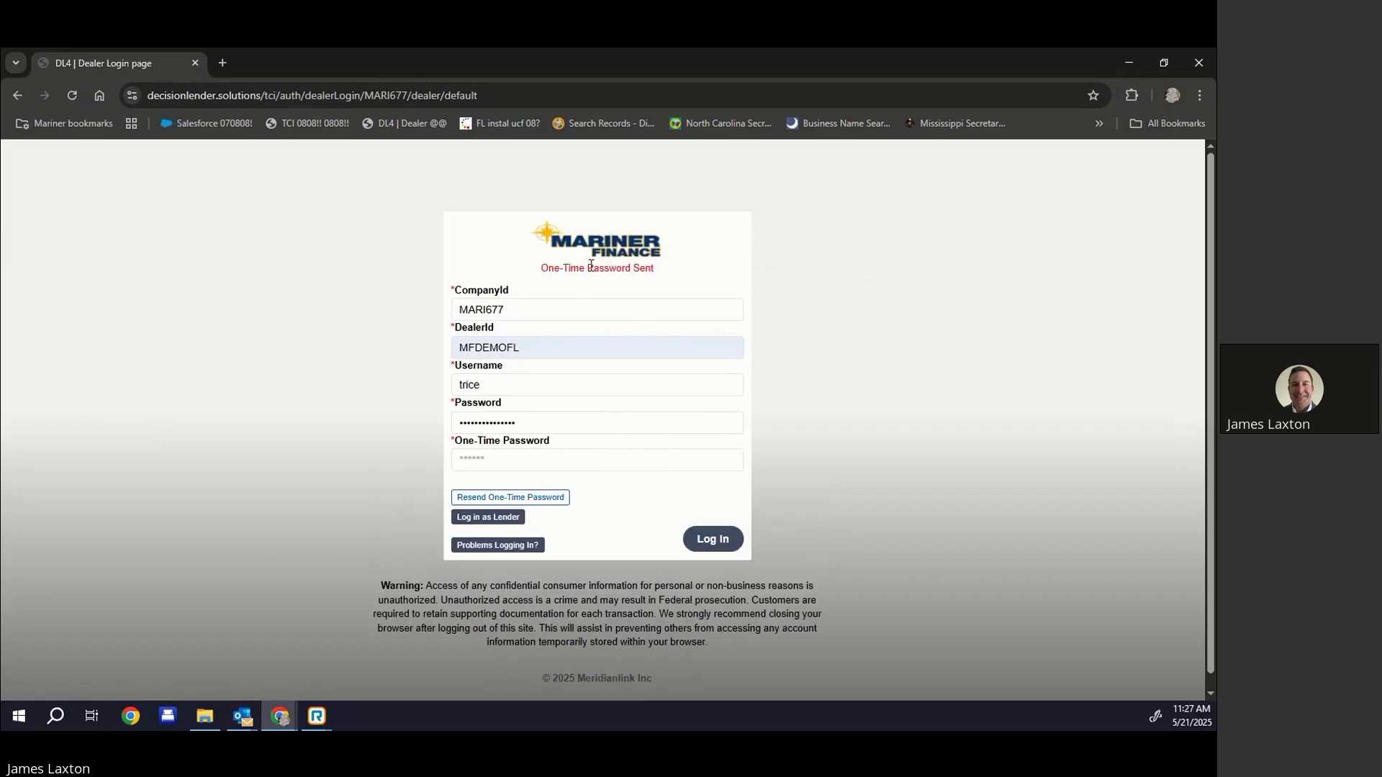
left_click_drag(543, 268, 690, 280)
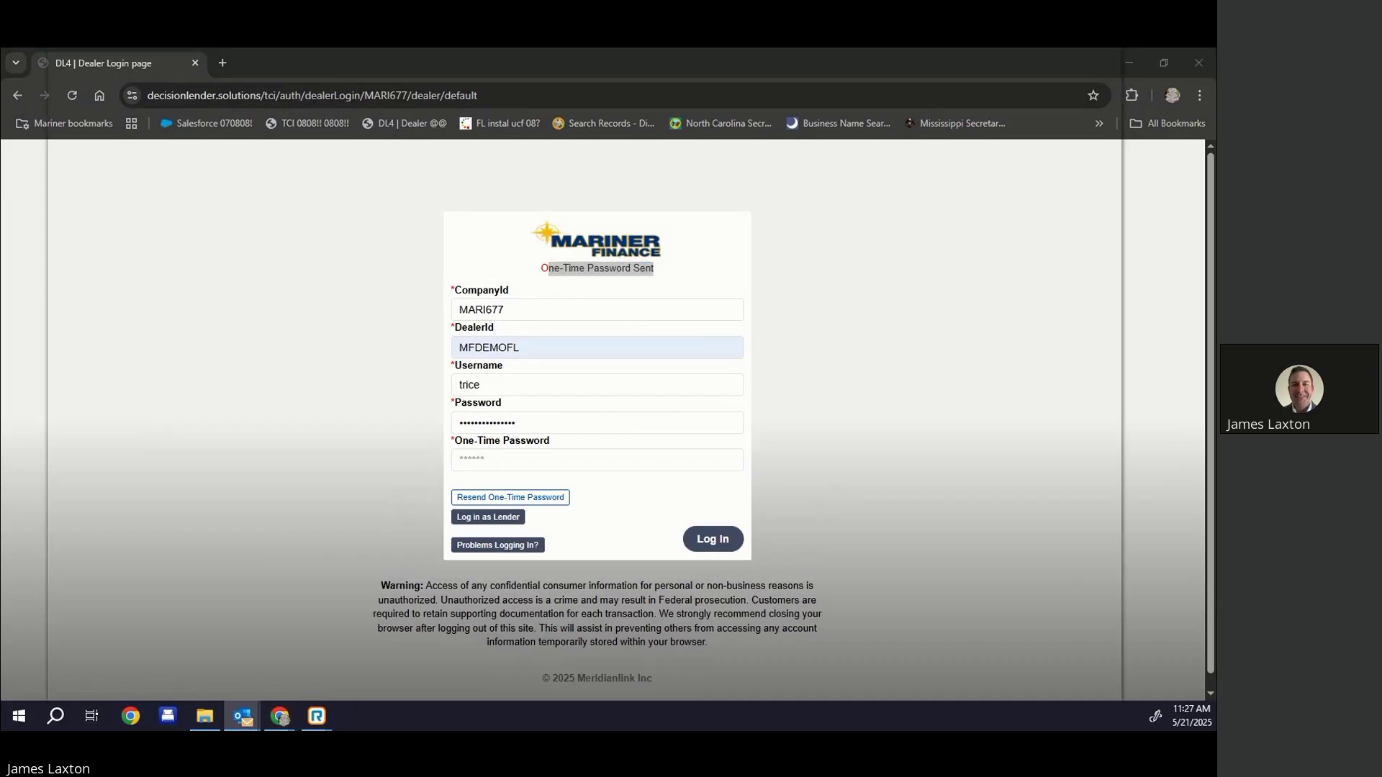
Copy the one-time password code from Outlook, paste it into the login page and log in
key("alt+Tab")
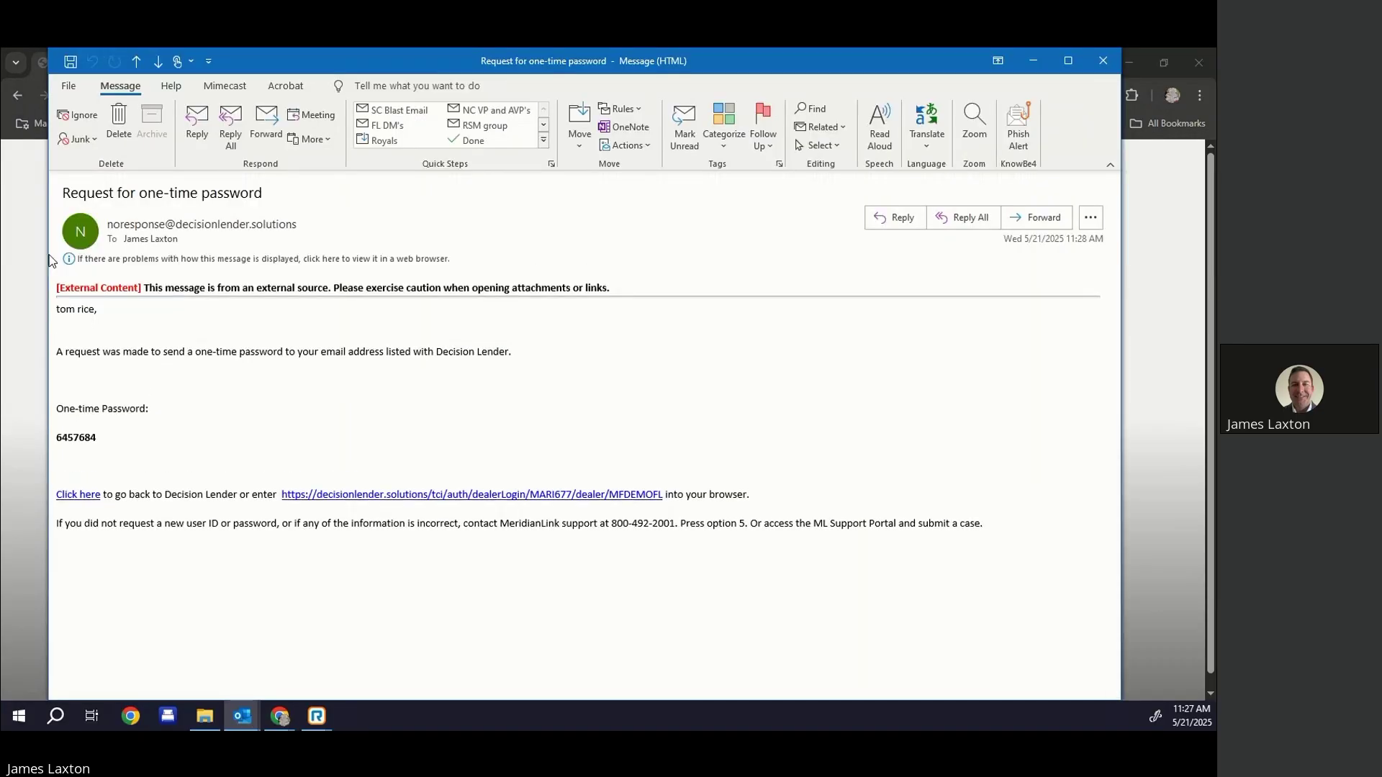
double_click(84, 439)
right_click(84, 442)
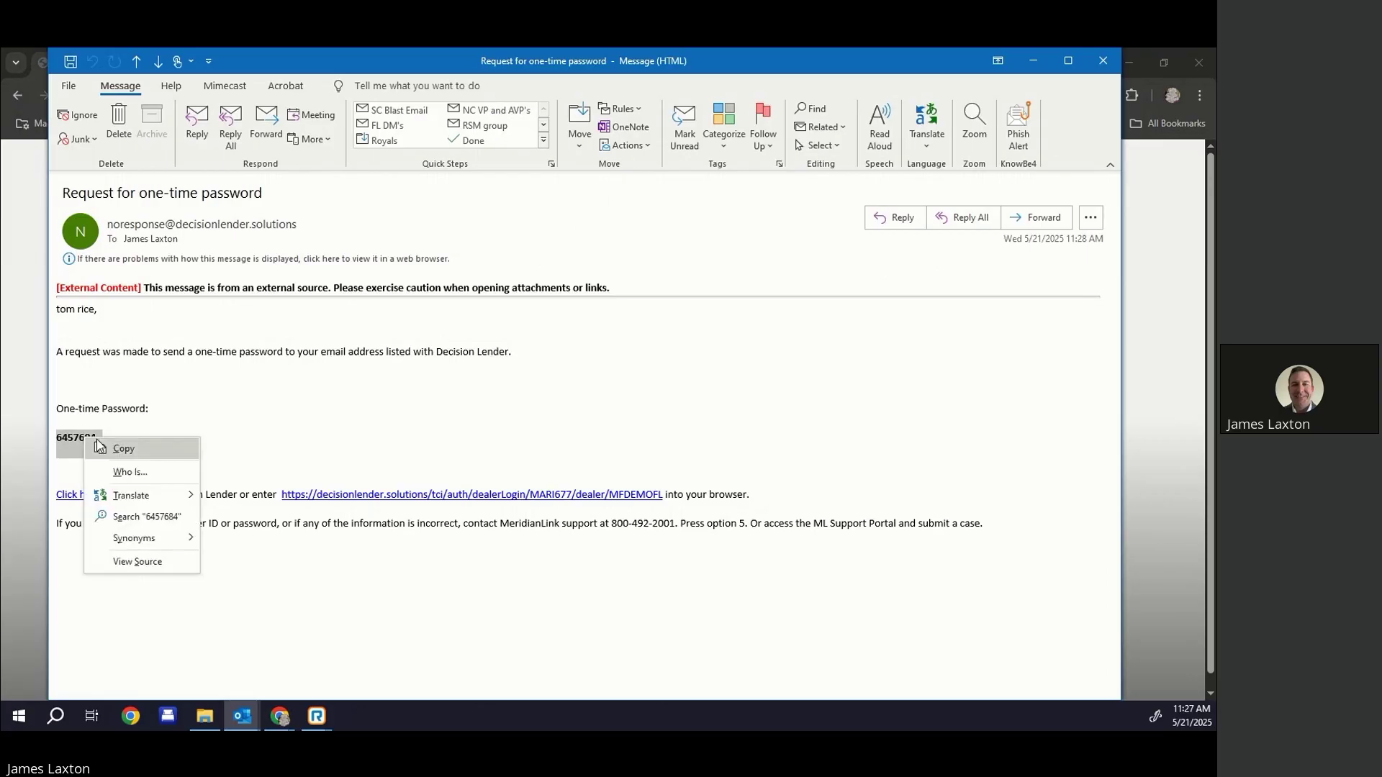
left_click(113, 450)
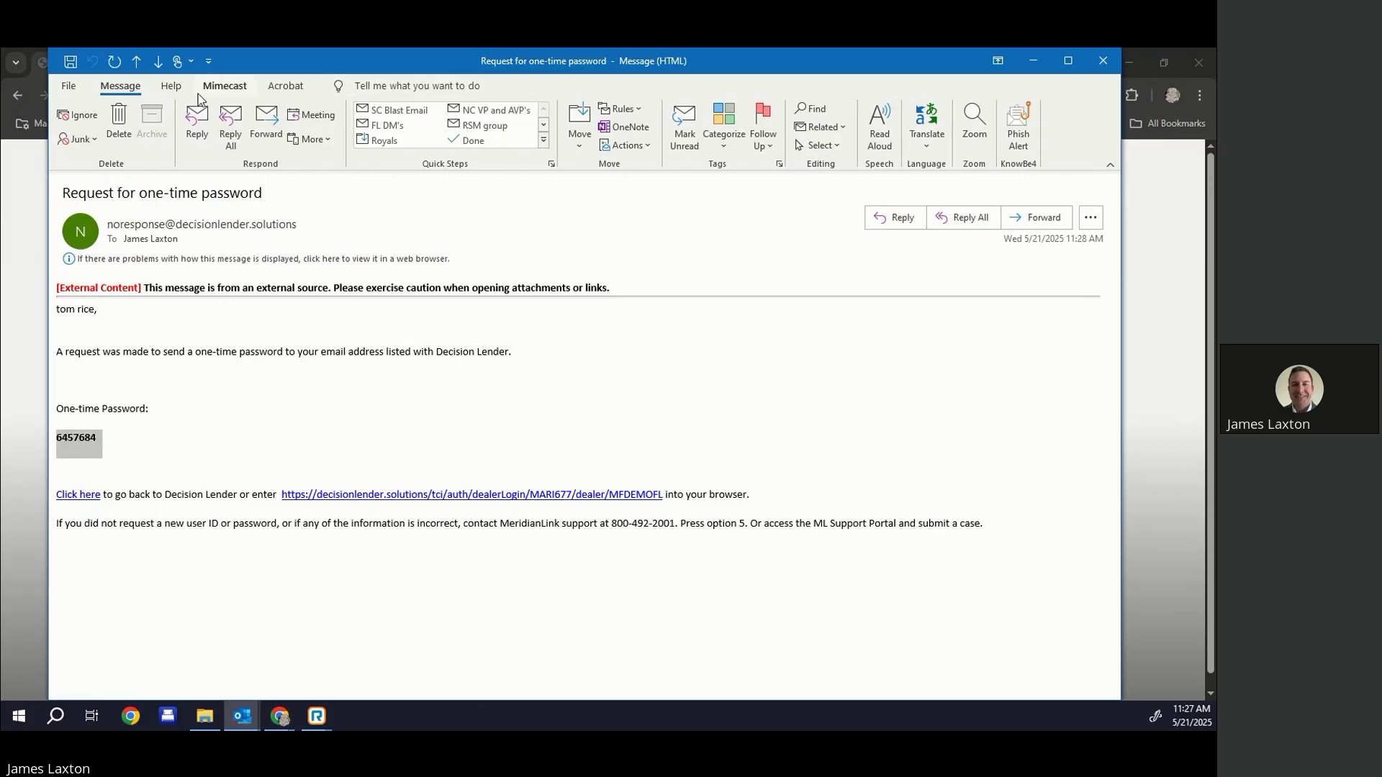
key("alt+Tab")
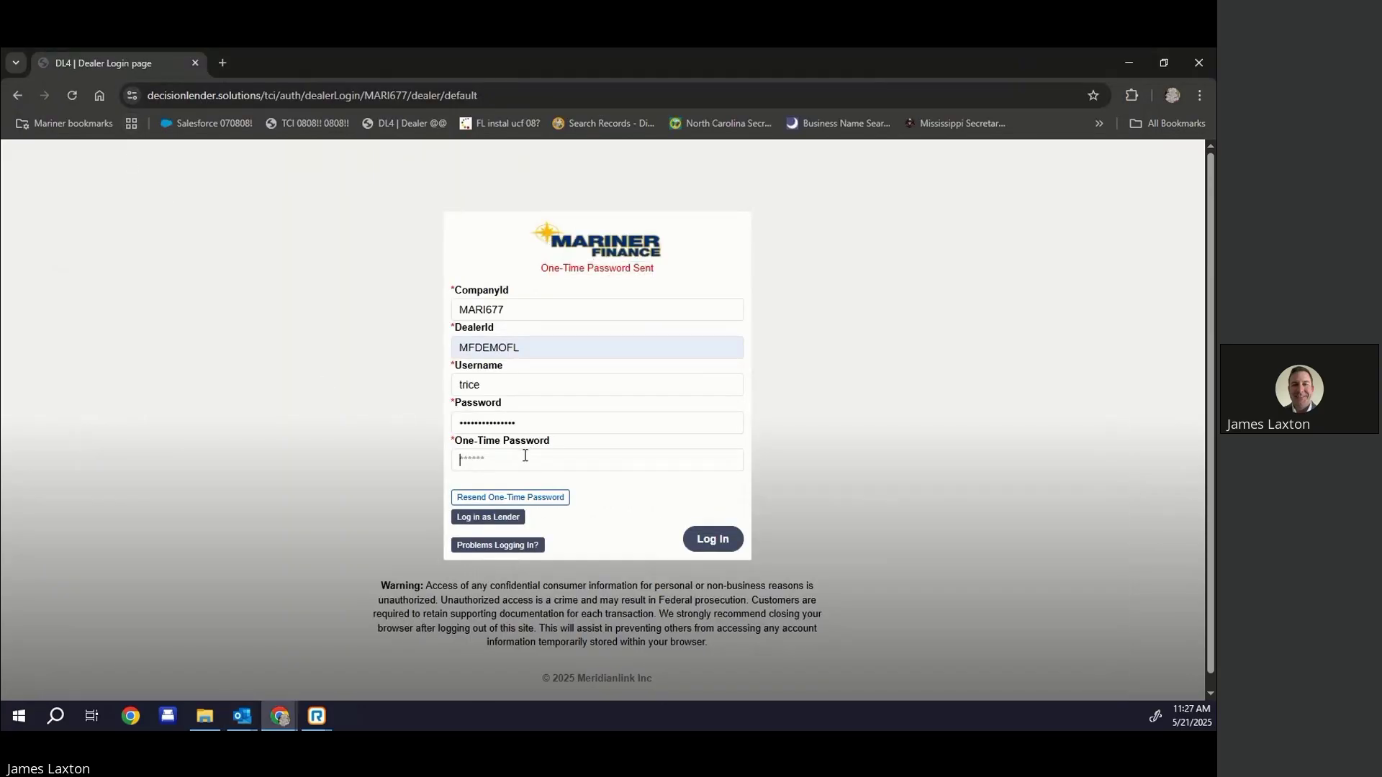
right_click(528, 457)
left_click(569, 285)
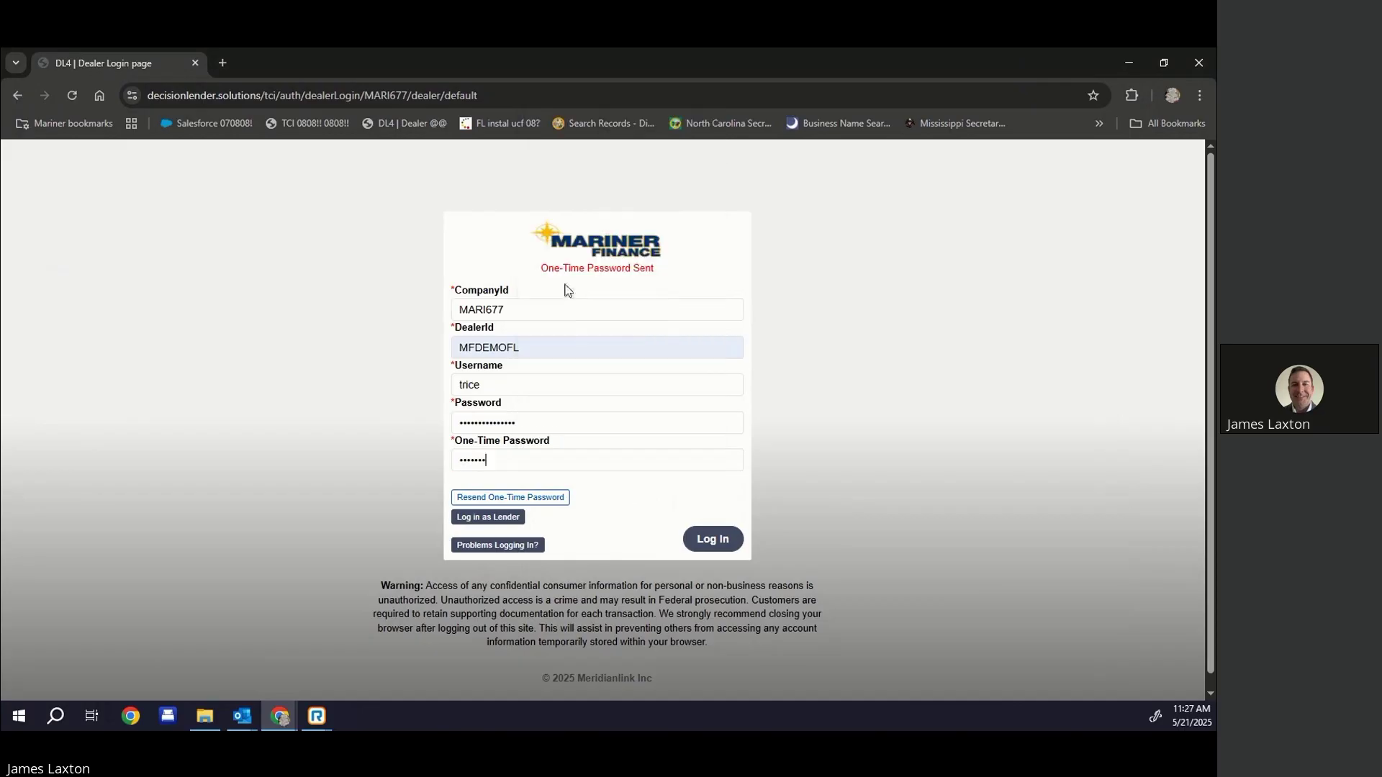
left_click(719, 545)
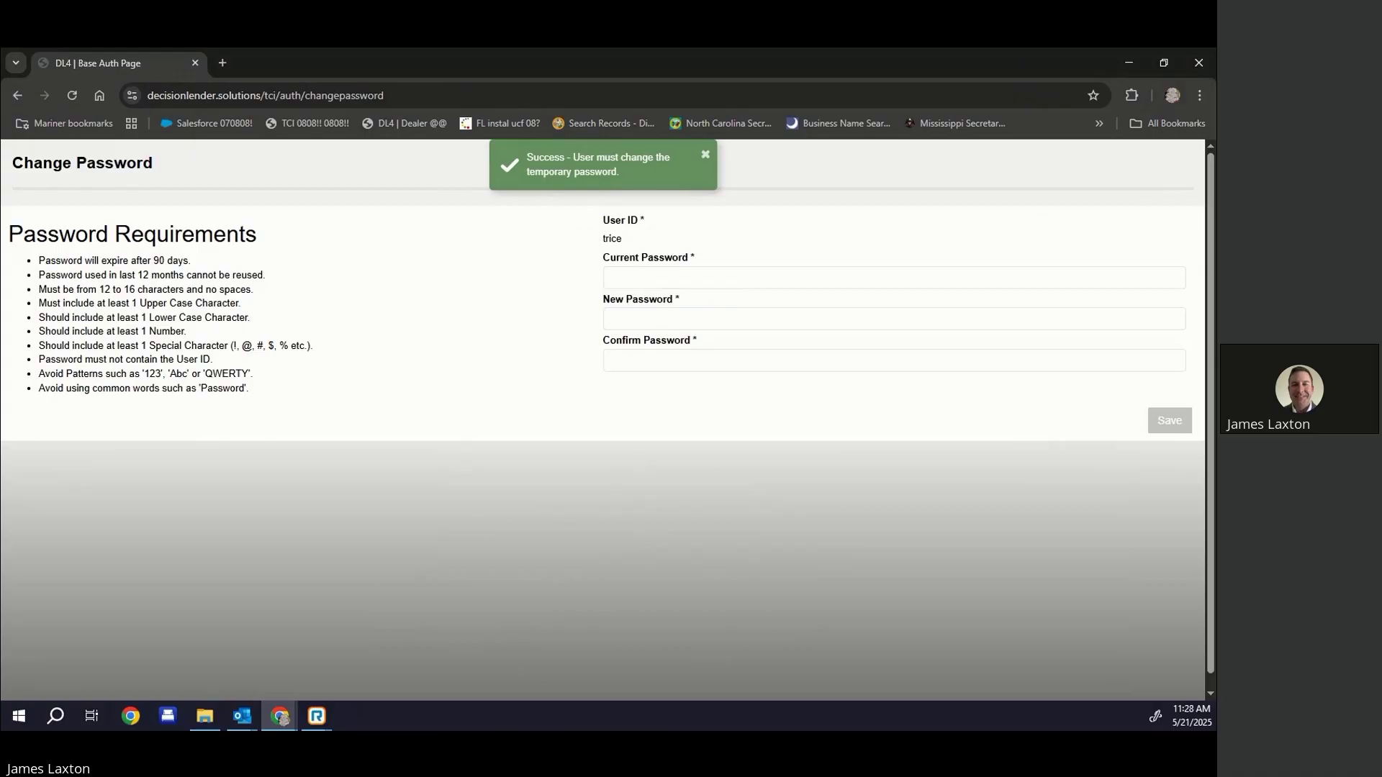
Copy the temporary password from the Outlook email into the Current Password field
key("alt+Tab")
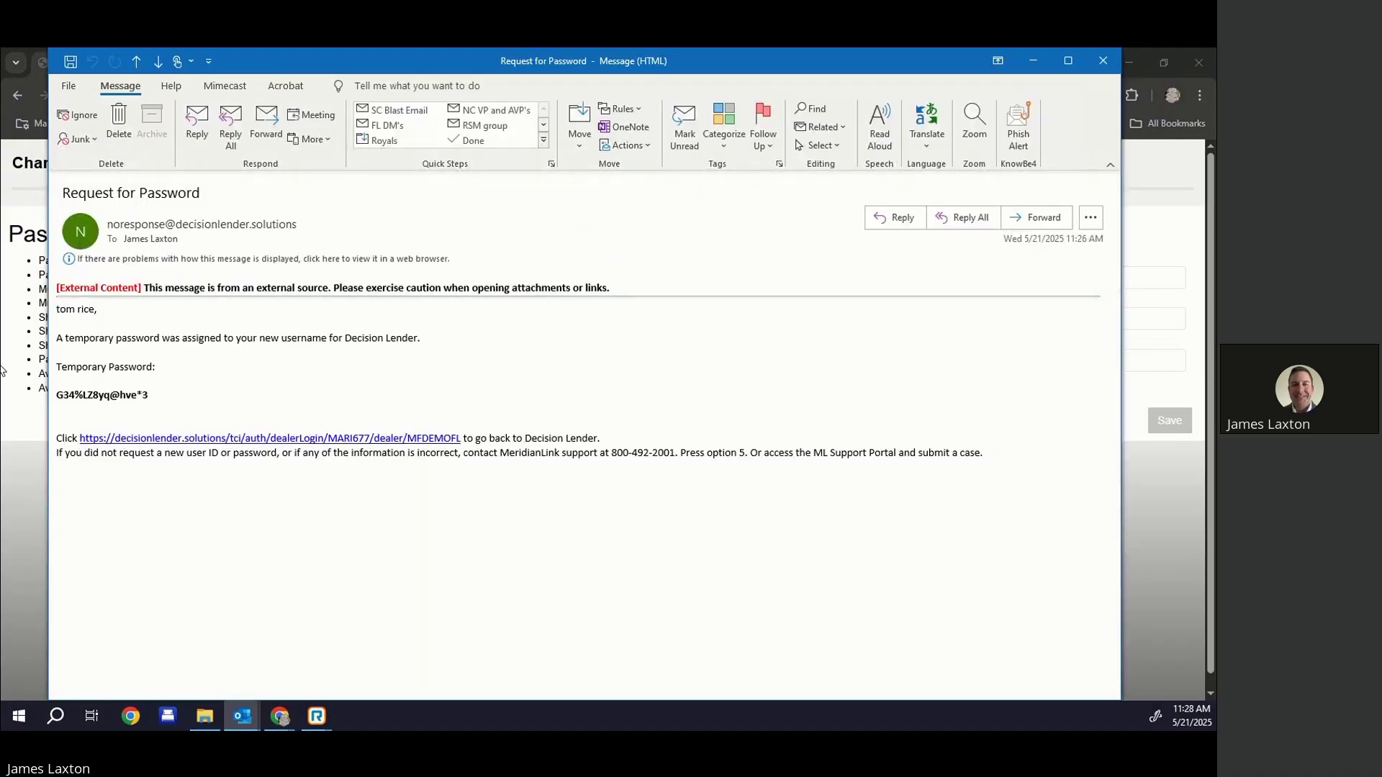
left_click_drag(160, 396, 58, 396)
right_click(98, 395)
left_click(145, 408)
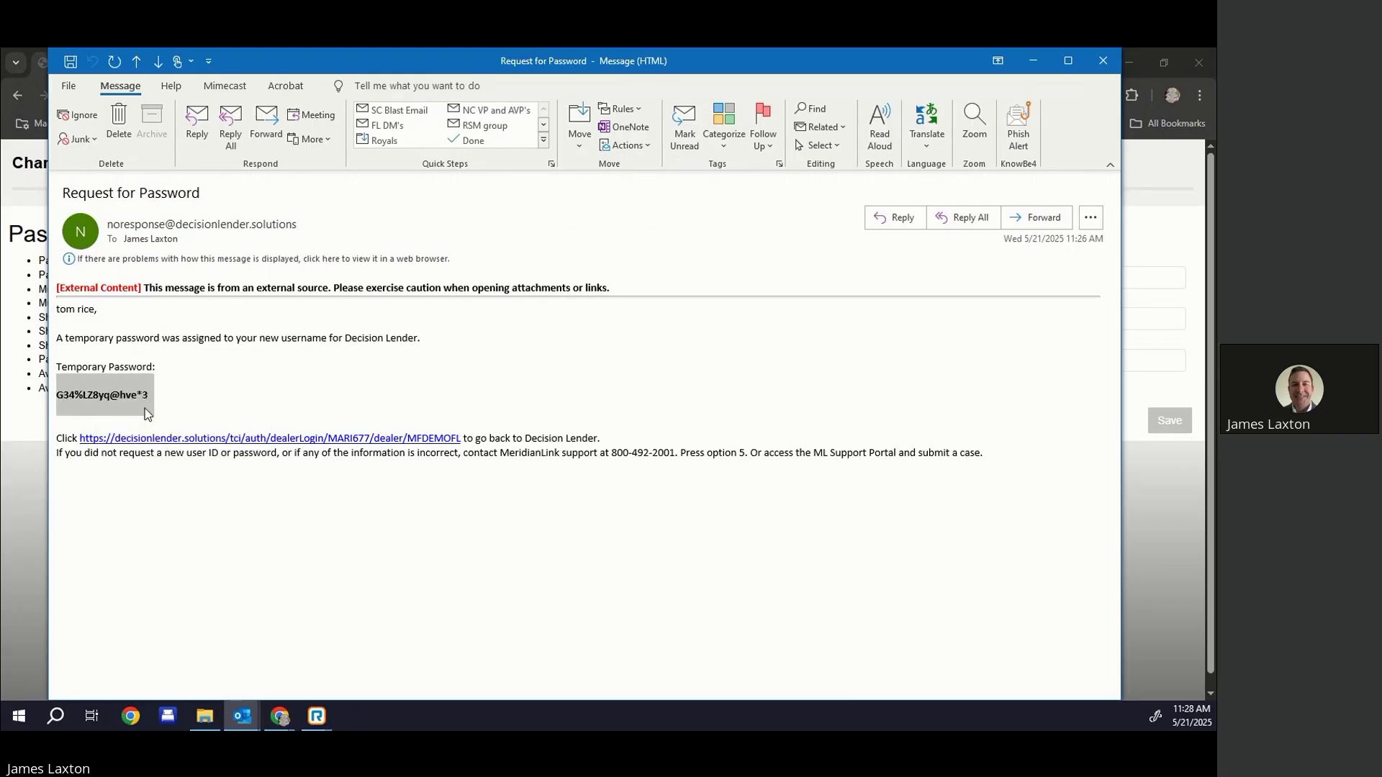
left_click(1038, 57)
right_click(677, 280)
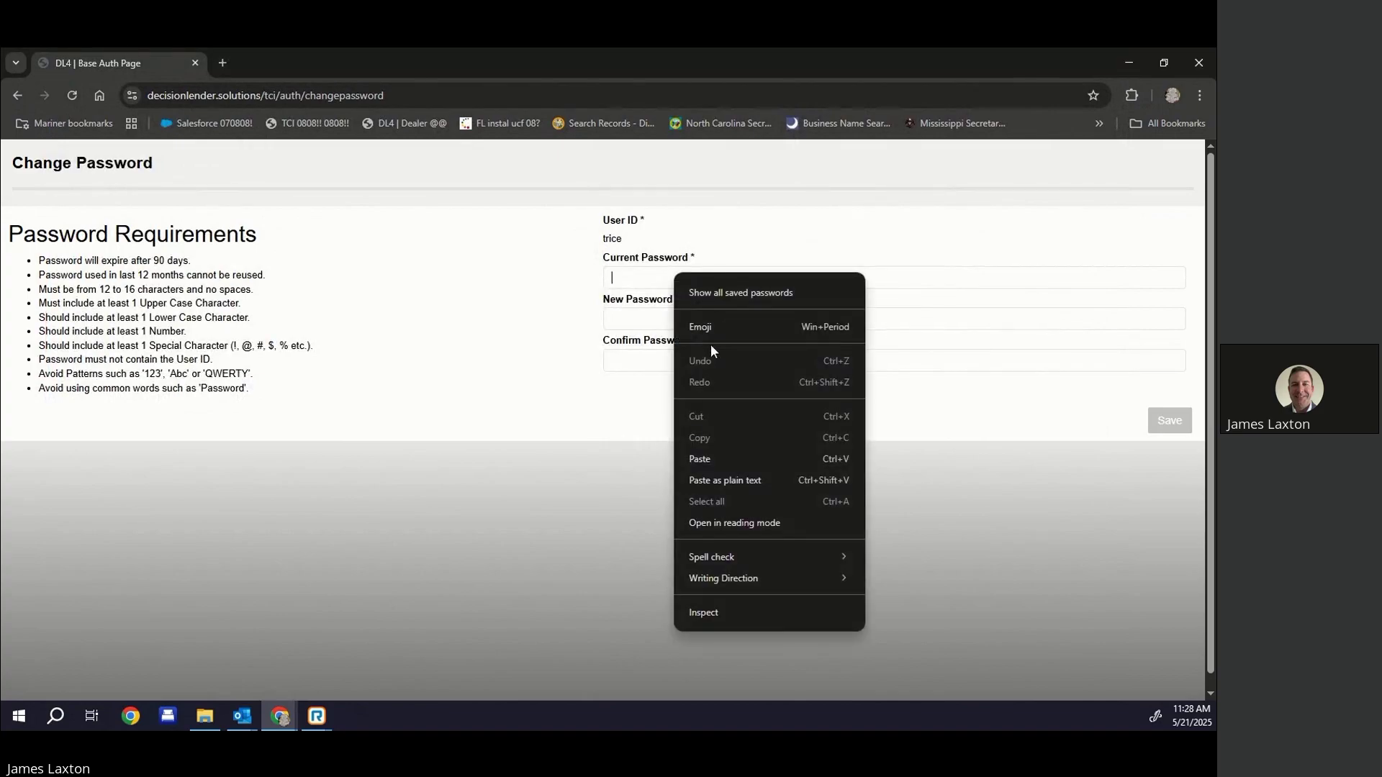
left_click(710, 449)
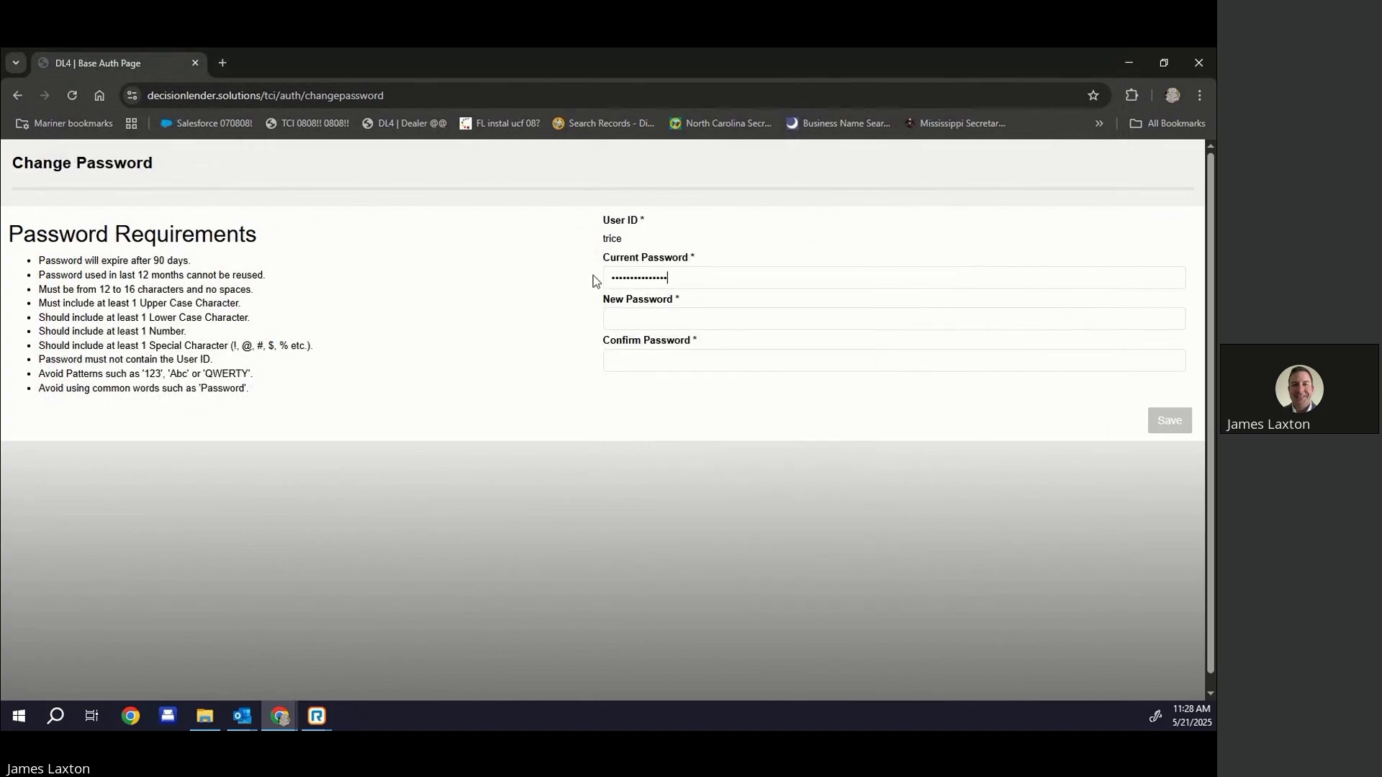
Enter a strong new password in both New and Confirm Password fields
left_click(635, 321)
type("*****")
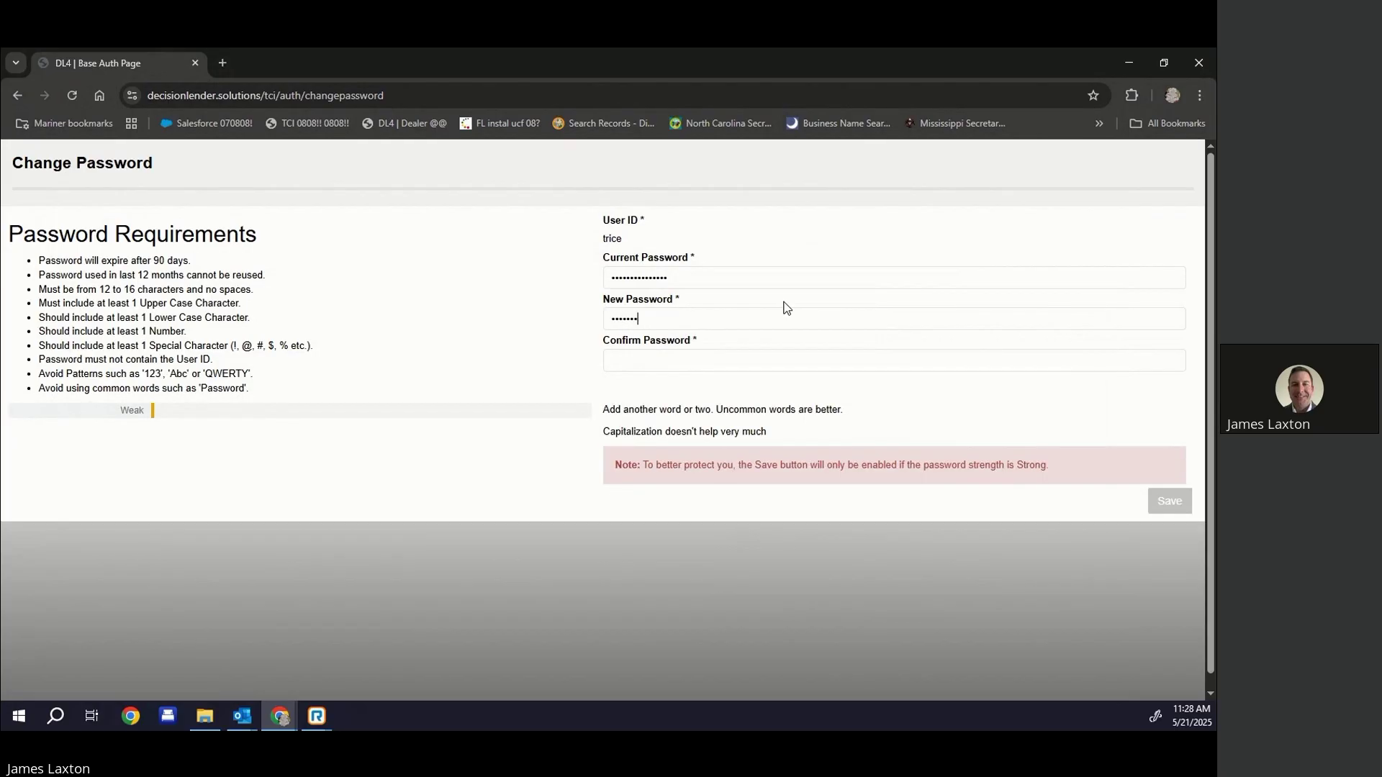
type("****")
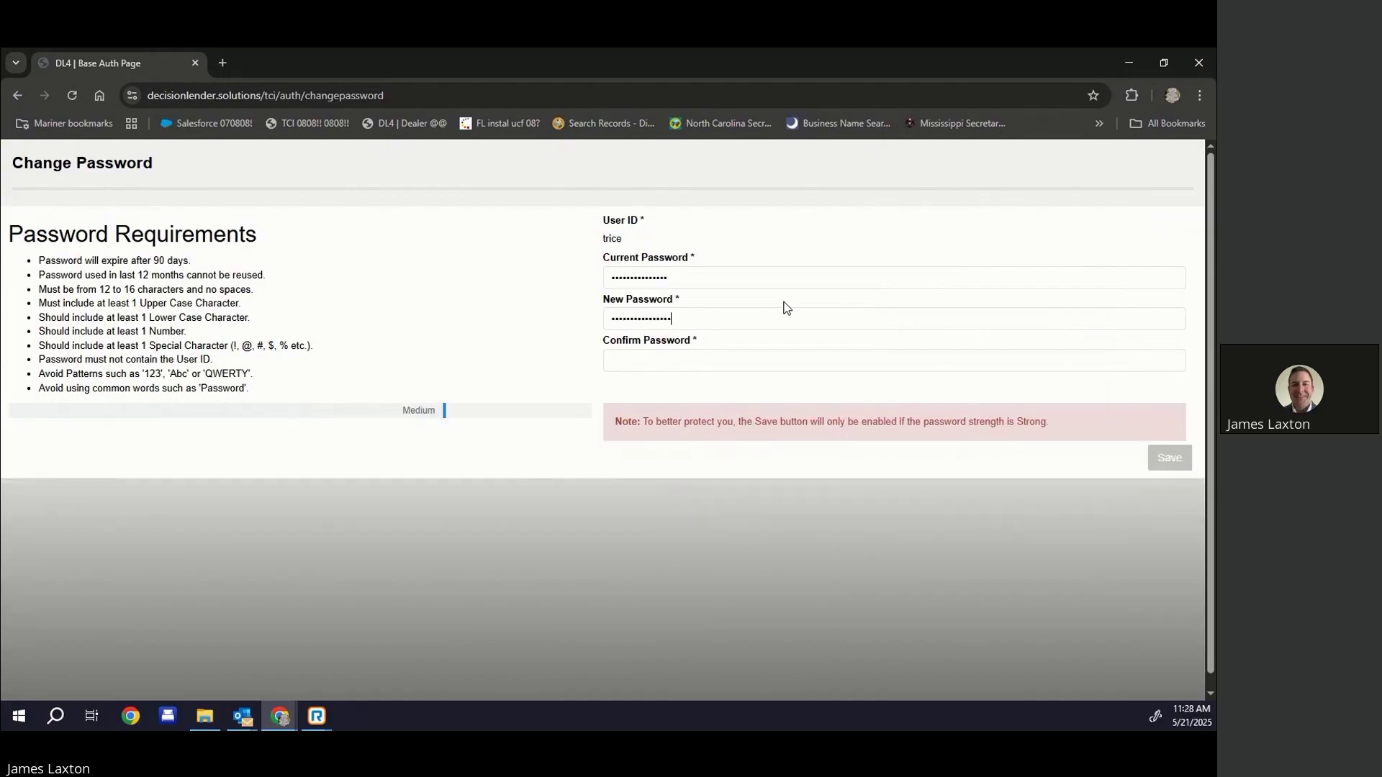
type("•••••••")
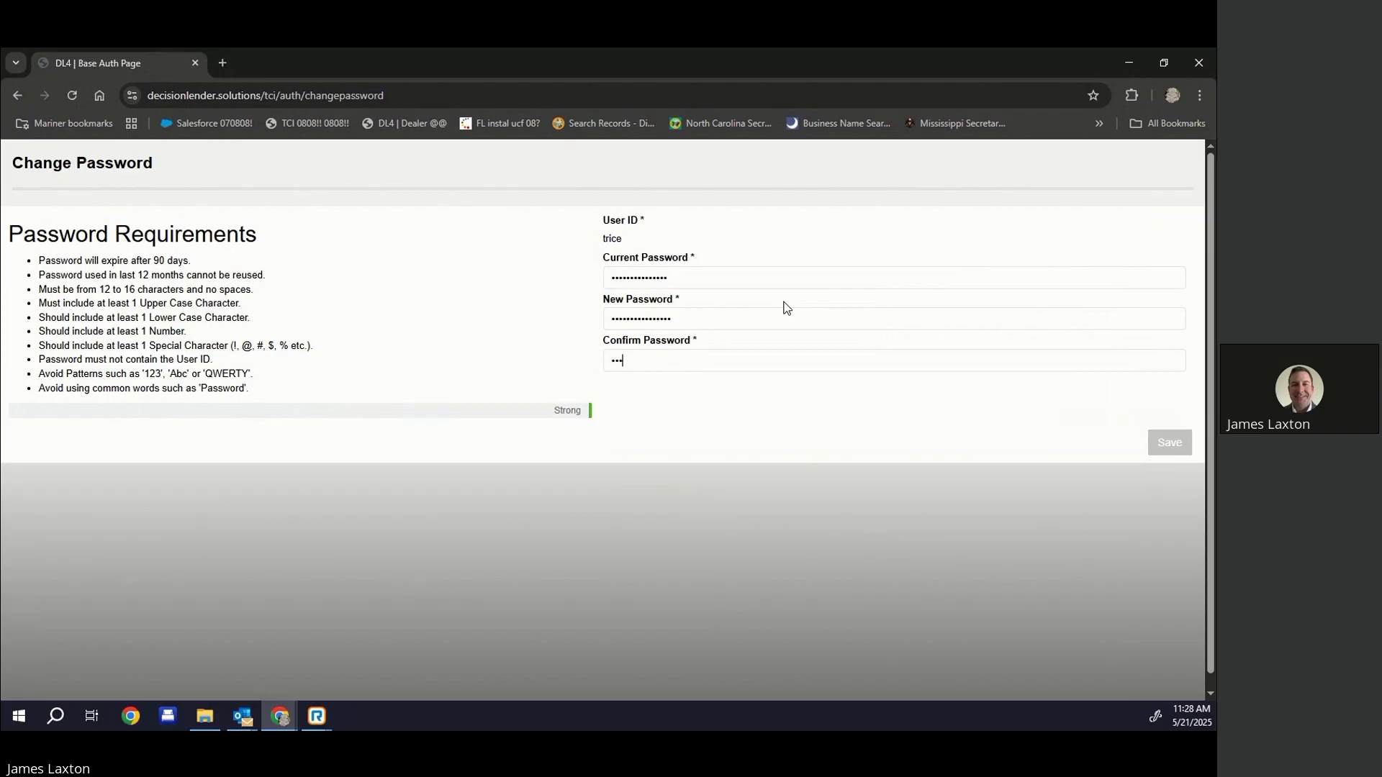
type("•••••••")
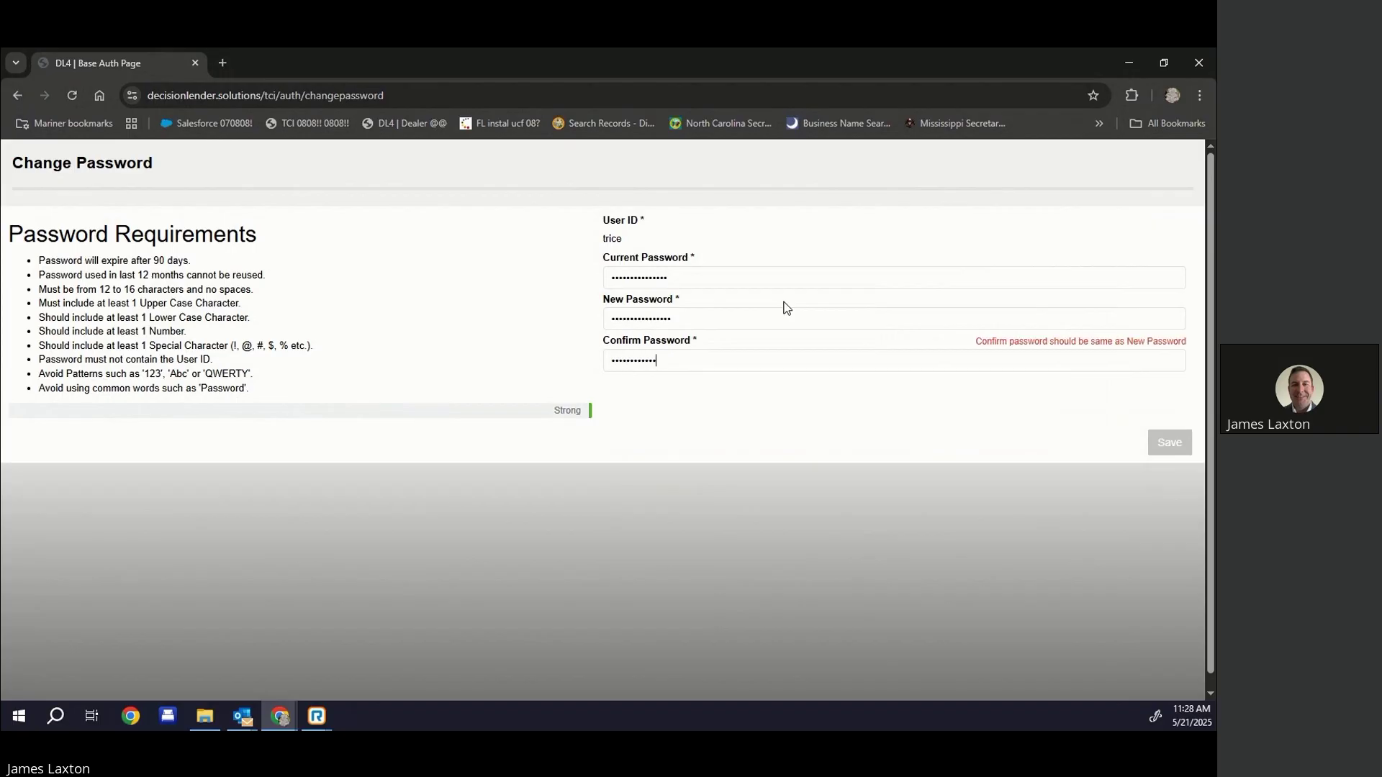
type("•")
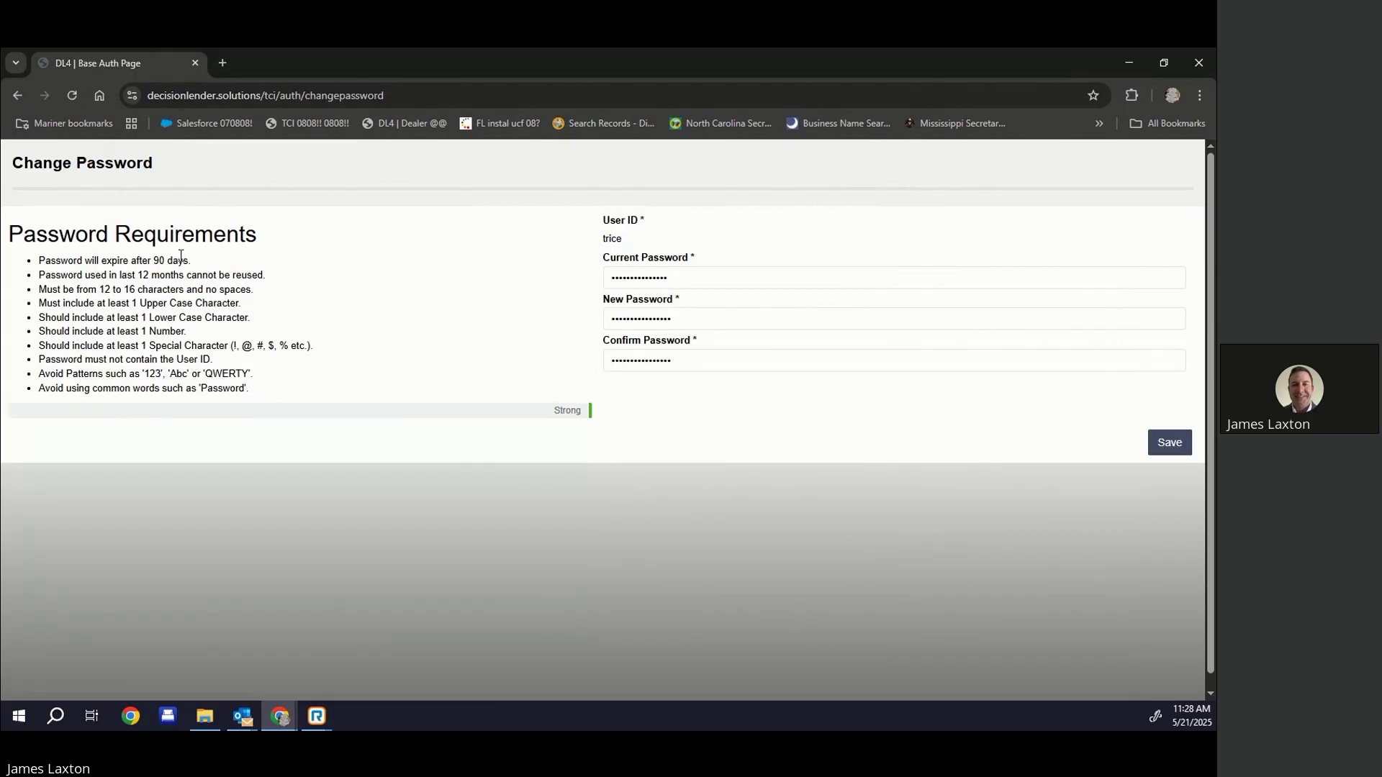
left_click_drag(188, 261, 38, 261)
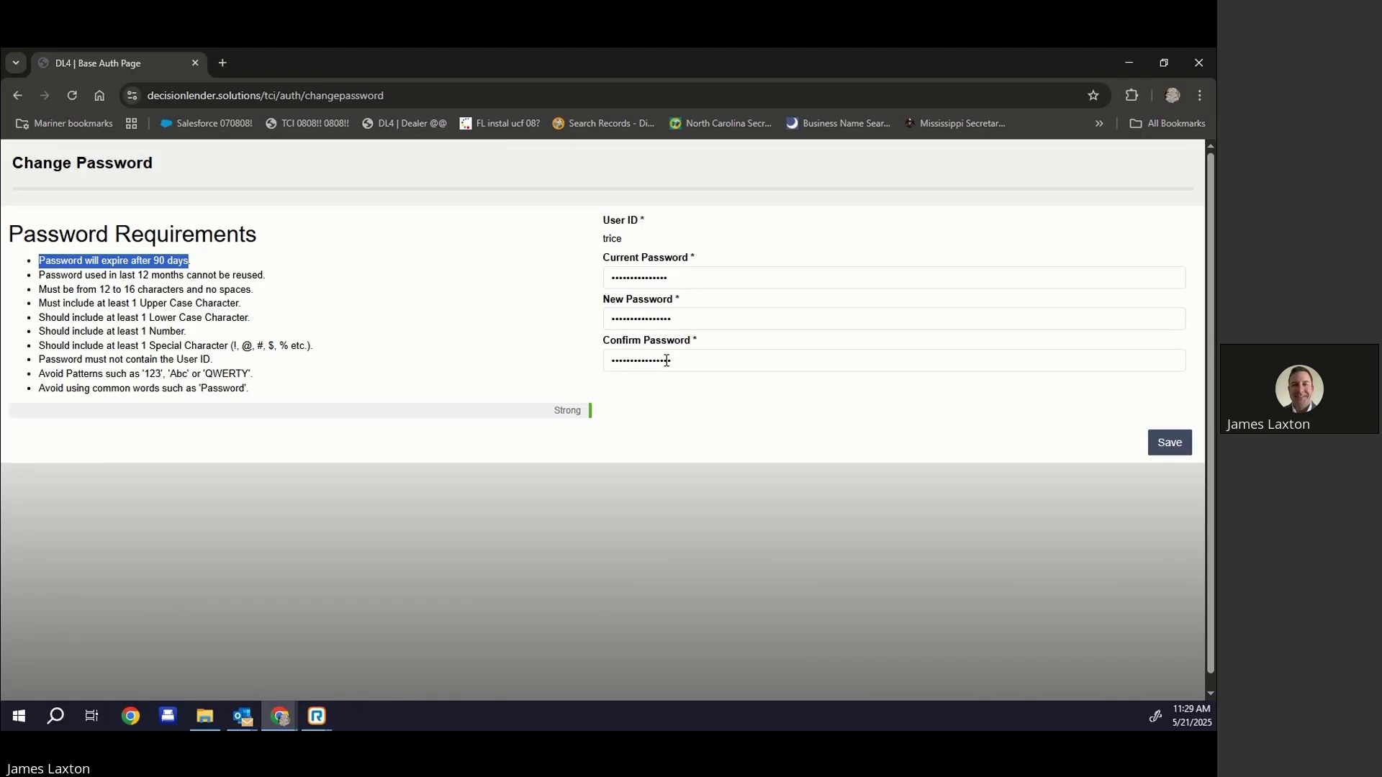
Save the changed password to reach the My Apps work queue
left_click(1170, 445)
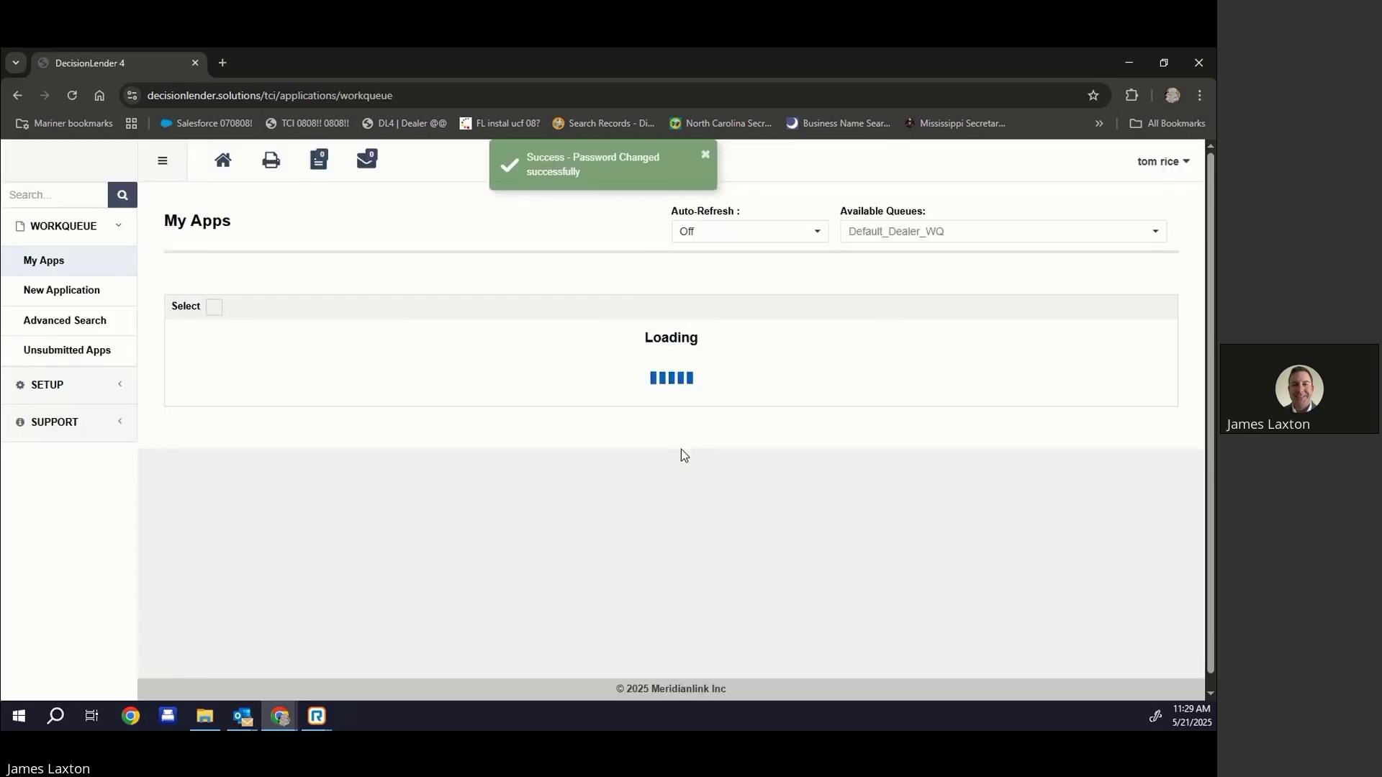